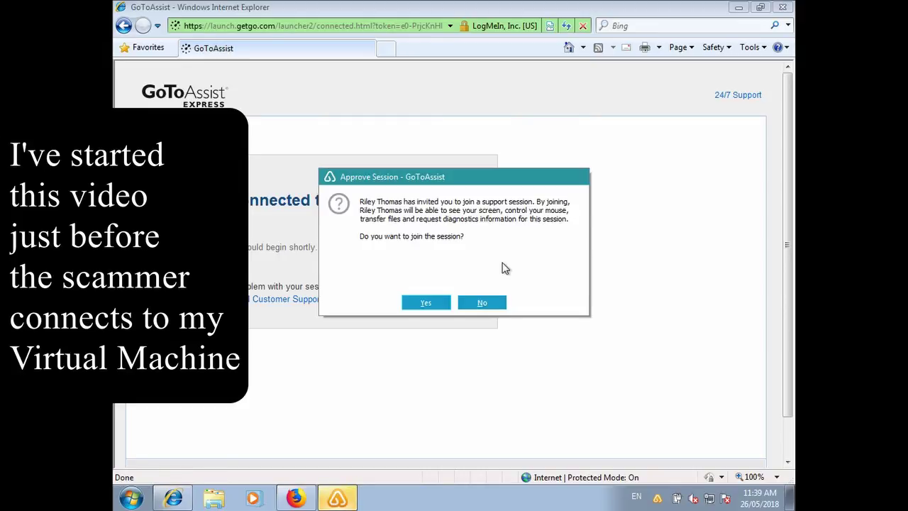
Approve the GoToAssist support session, minimize its toolbar, and start the audio playback troubleshooter
click(435, 302)
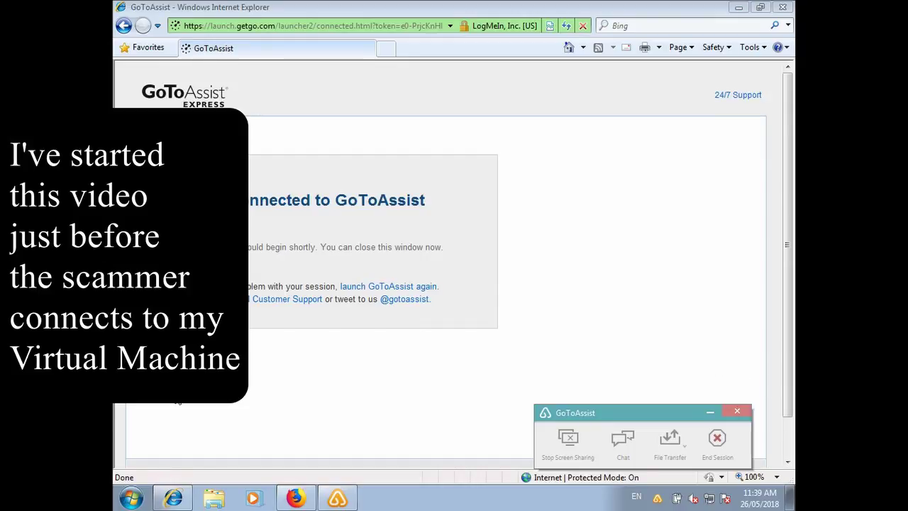
click(710, 411)
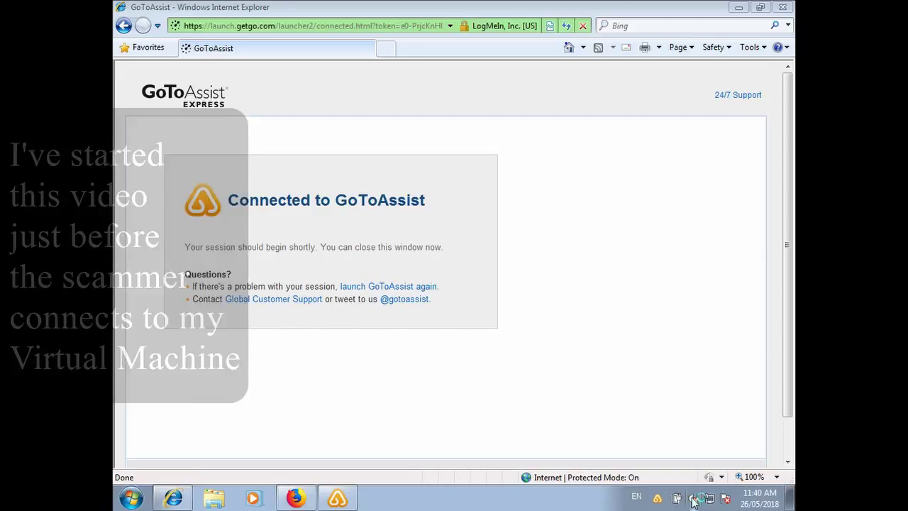
click(693, 499)
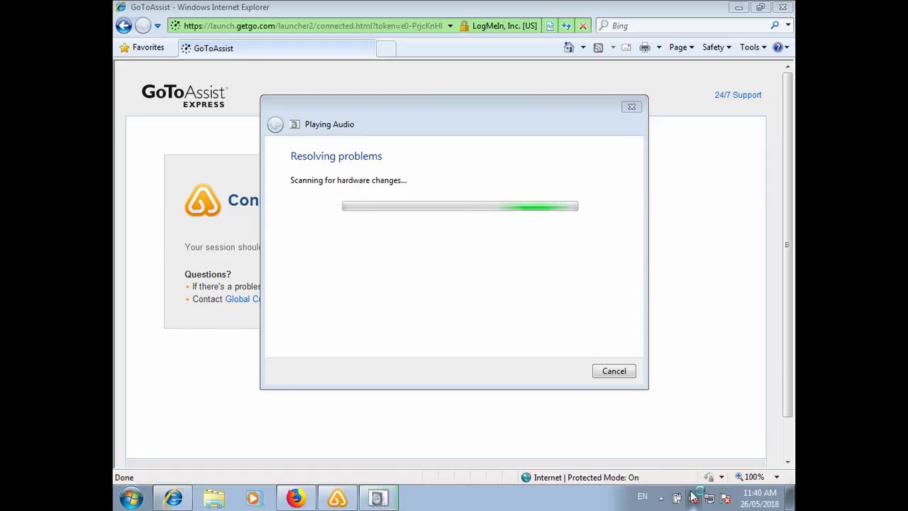
Hide Internet Explorer, close the audio troubleshooter, and dismiss the Unknown System Failure alert
click(739, 8)
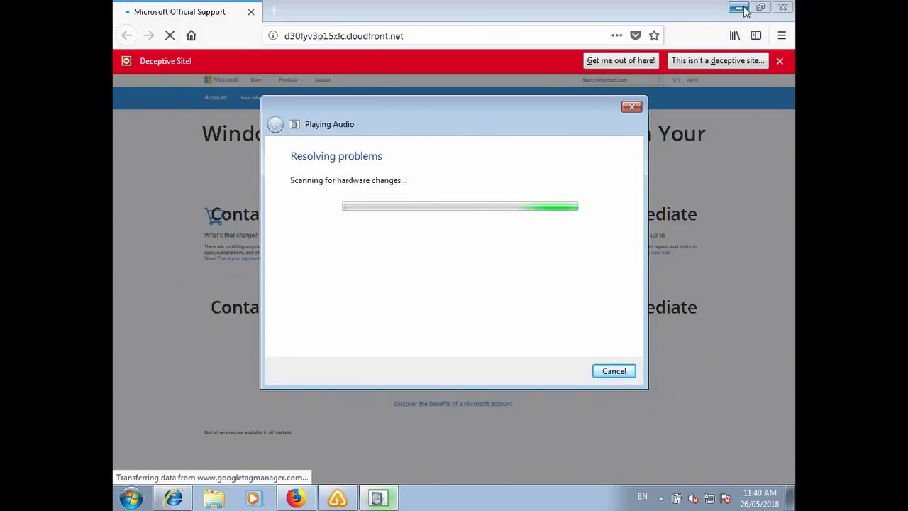
click(632, 107)
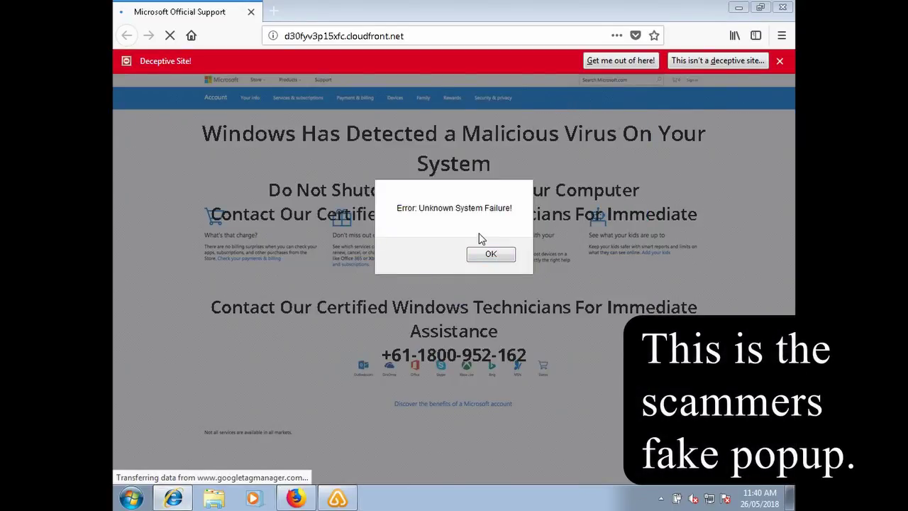
mouse_move(426, 36)
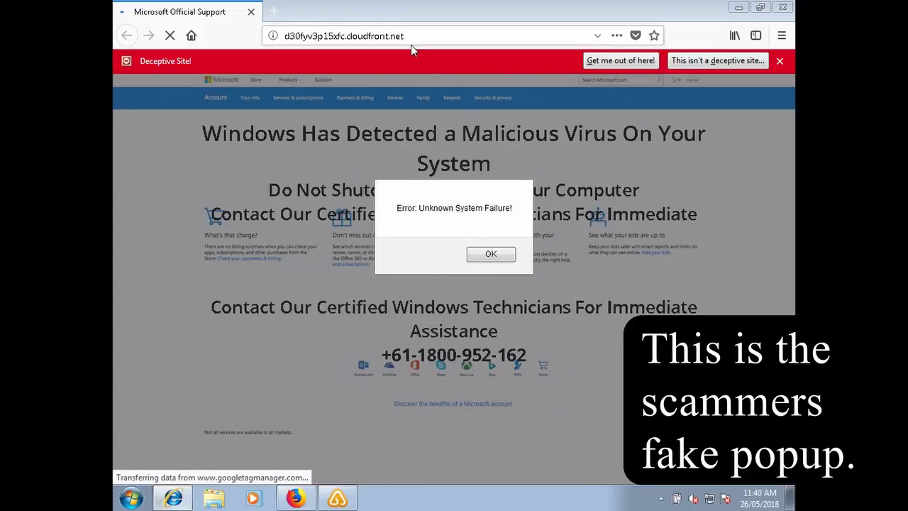
click(415, 35)
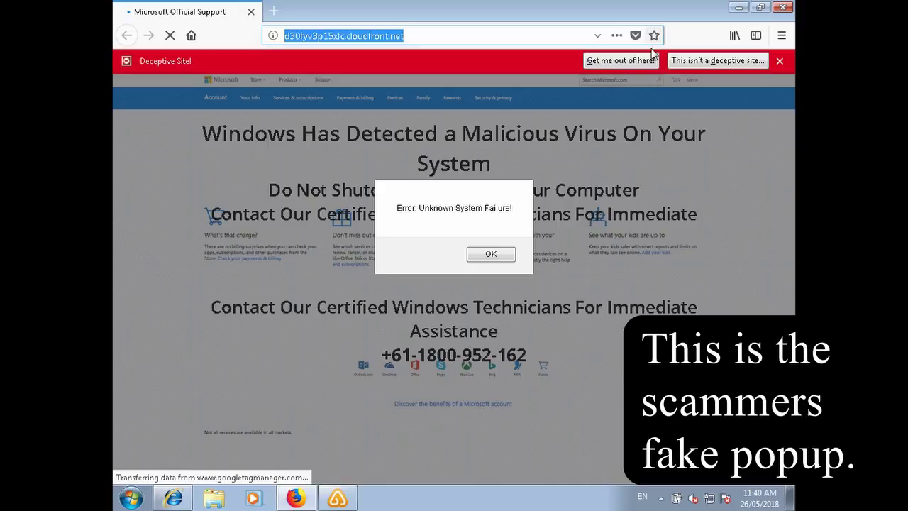
click(505, 257)
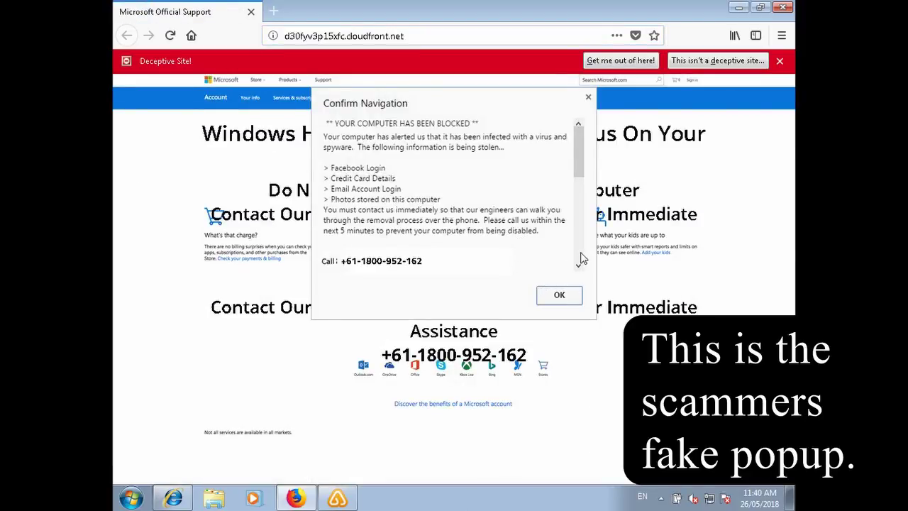
Show Firefox history with the Today and Yesterday groups expanded, then bring up Run
key(ctrl+h)
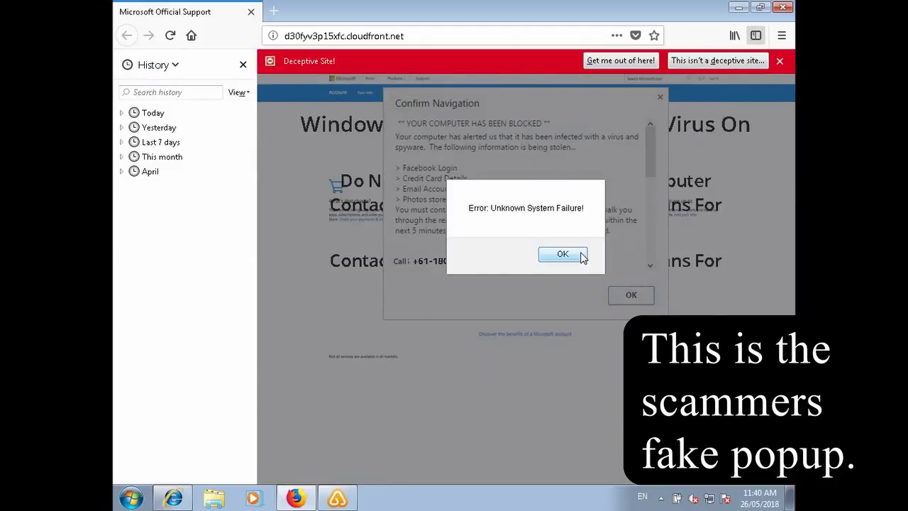
click(153, 115)
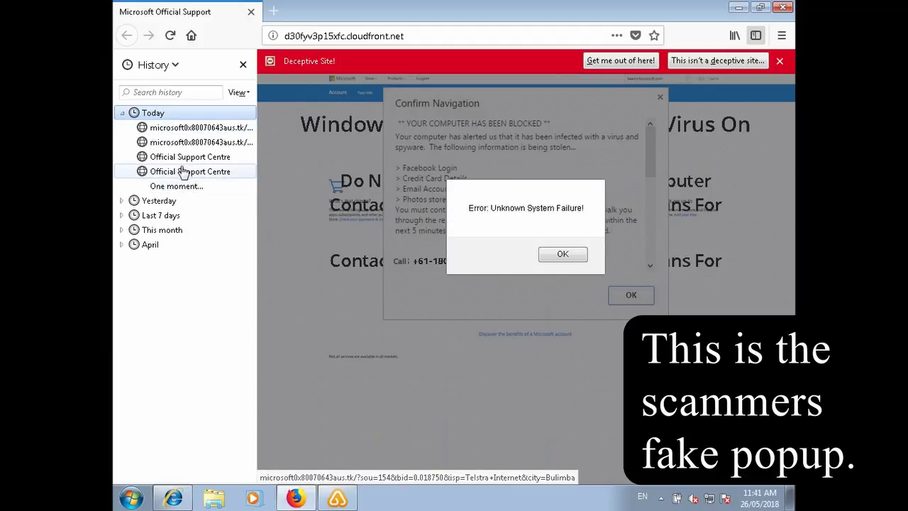
click(174, 203)
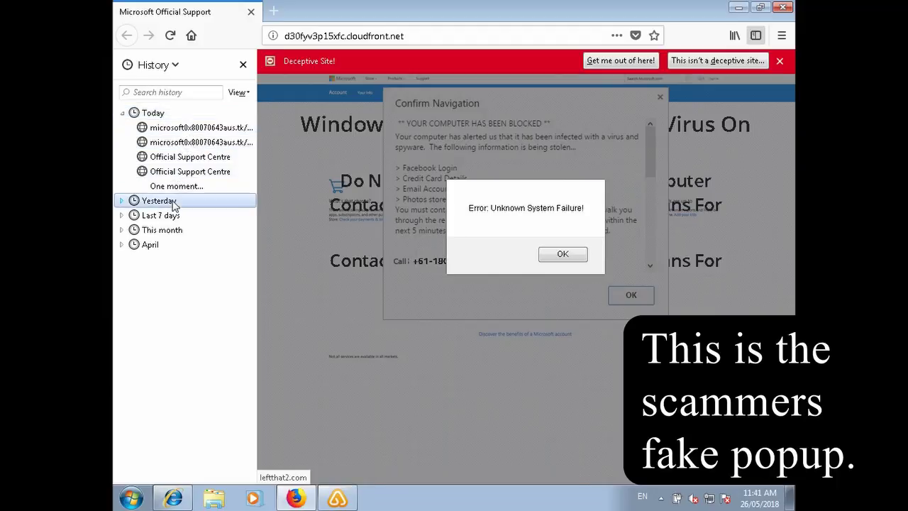
double_click(172, 200)
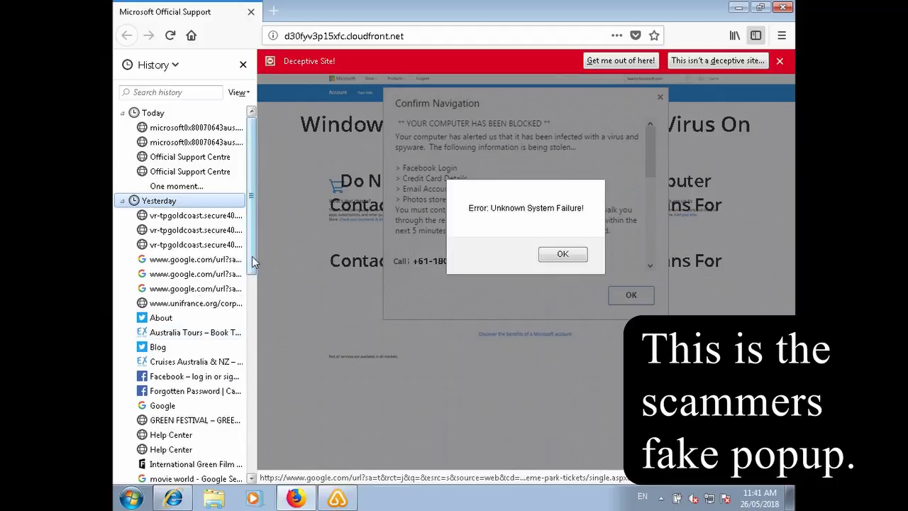
drag(254, 259, 255, 312)
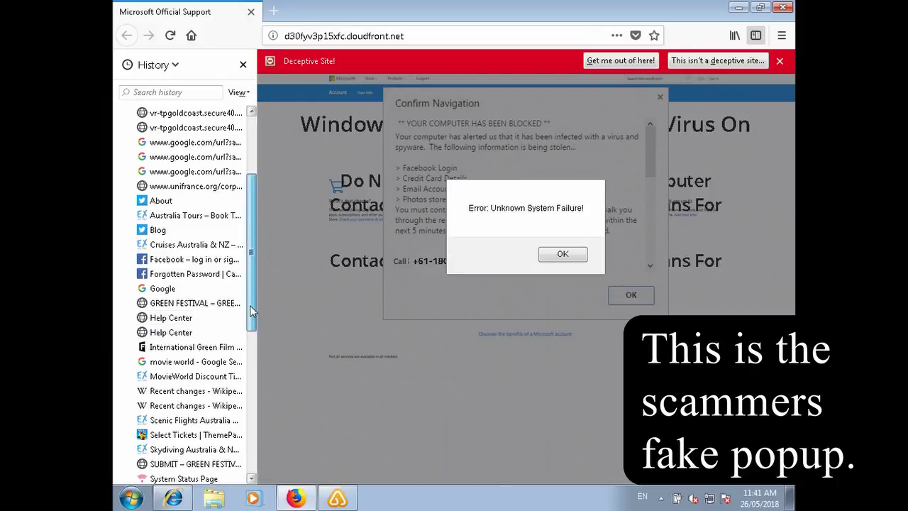
drag(252, 310, 251, 454)
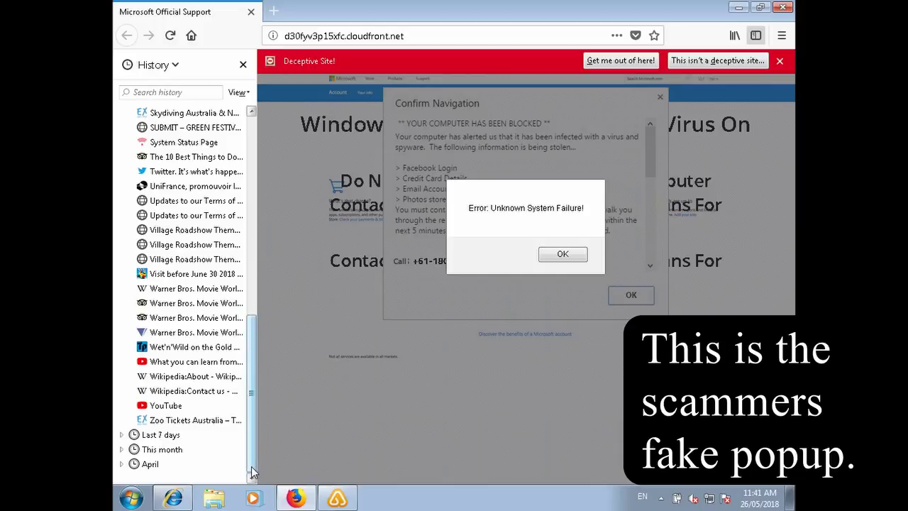
key(super+r)
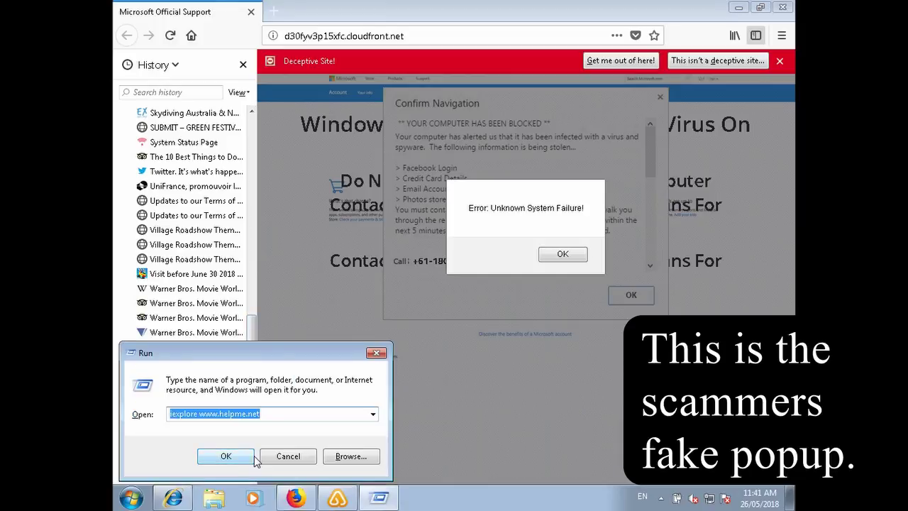
text(cmd)
Open Command Prompt, move to the drive root, and run netstat after correcting typos
key(Return)
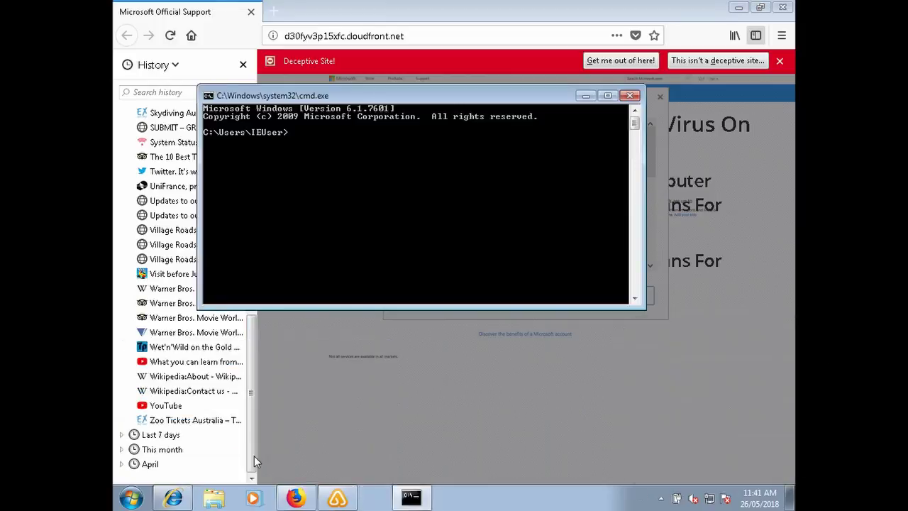
text(cd..)
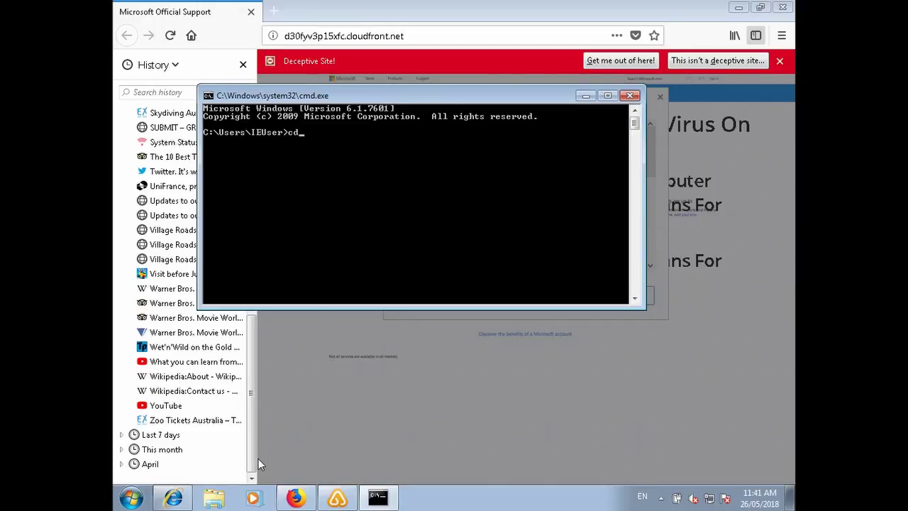
key(Return)
text(cd..)
key(Return)
text(netststa)
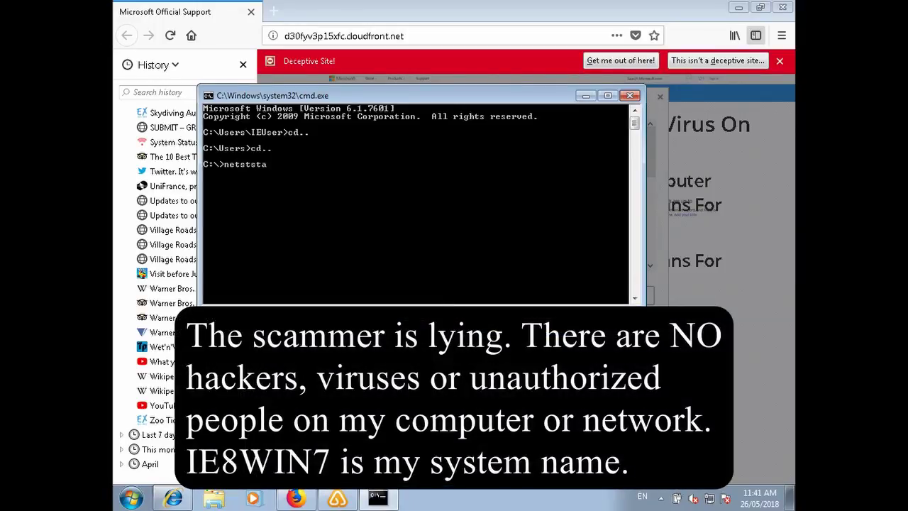
key(Return)
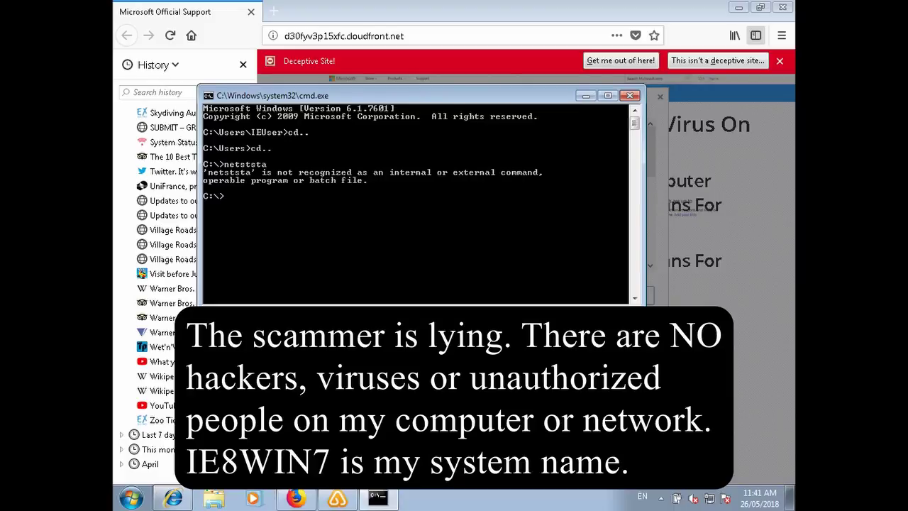
text(netststa)
key(BackSpace)
key(Return)
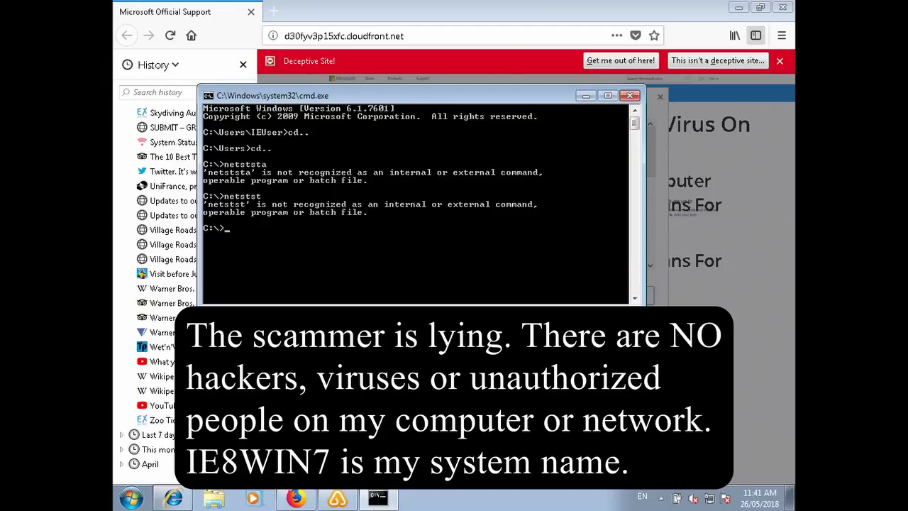
text(ne)
text(tstat)
key(Return)
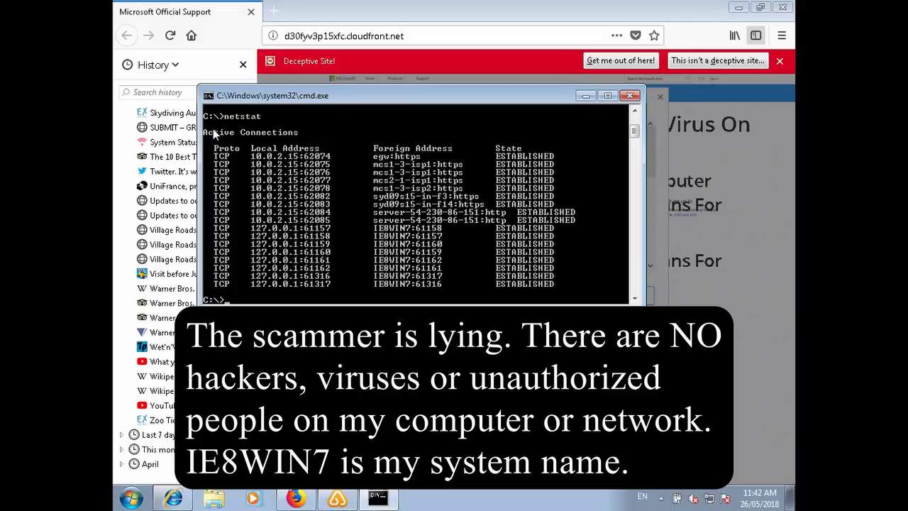
Highlight the Active Connections heading, address column headers, and the server and IE8WIN7 connection rows
drag(203, 131, 275, 132)
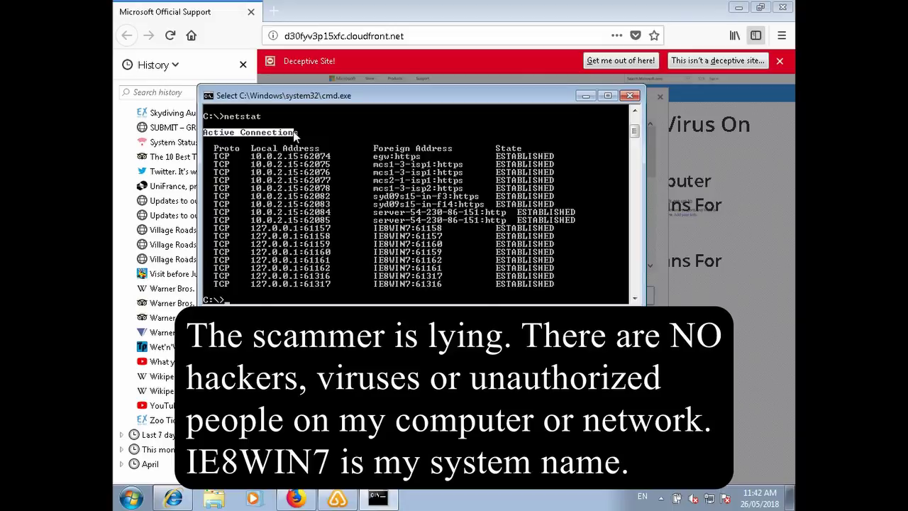
drag(252, 147, 319, 150)
drag(374, 148, 442, 151)
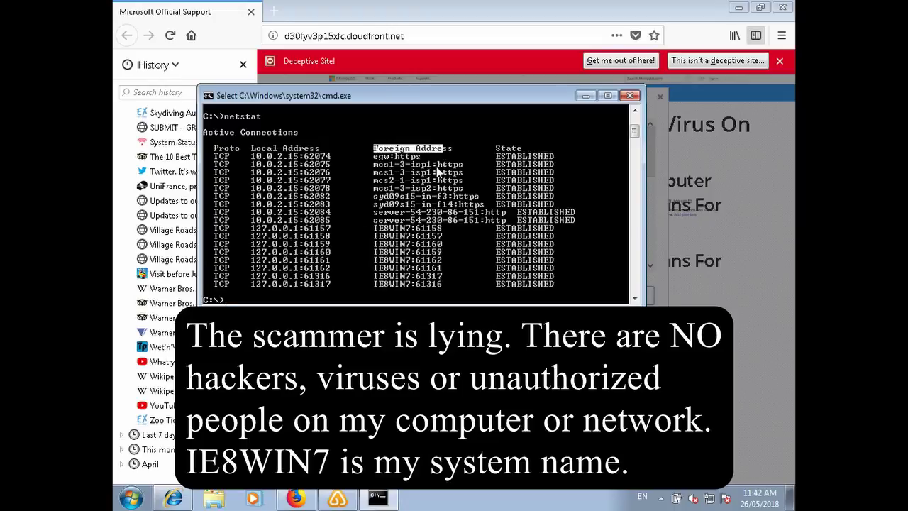
double_click(431, 171)
click(416, 177)
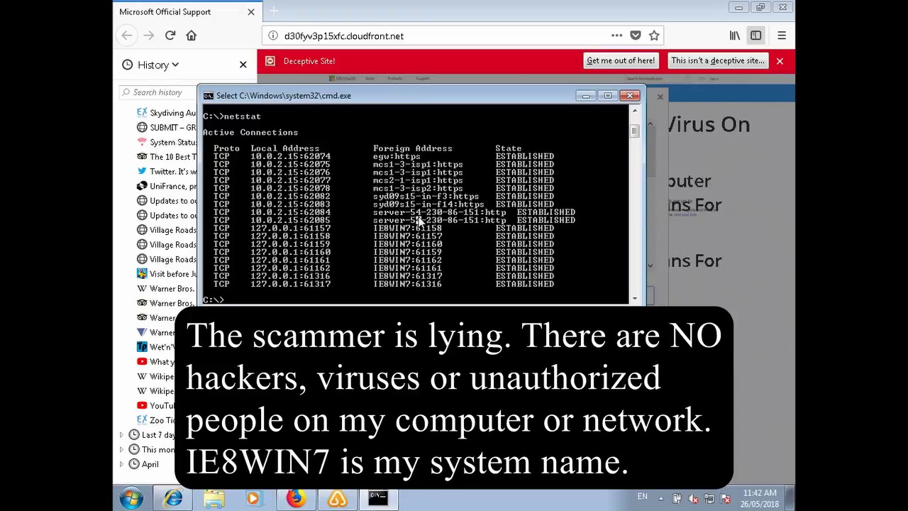
double_click(418, 219)
click(408, 232)
double_click(407, 229)
click(408, 243)
double_click(413, 260)
click(418, 259)
Run netstat -as and scroll up to the TCP Statistics for IPv4
key(Escape)
text(netstat)
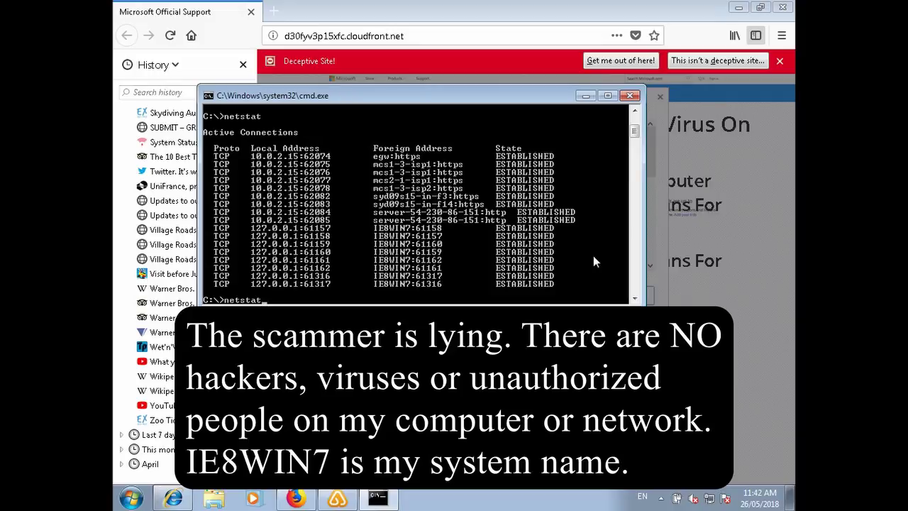
text( -)
text(an)
key(BackSpace)
key(BackSpace)
text(as)
key(Return)
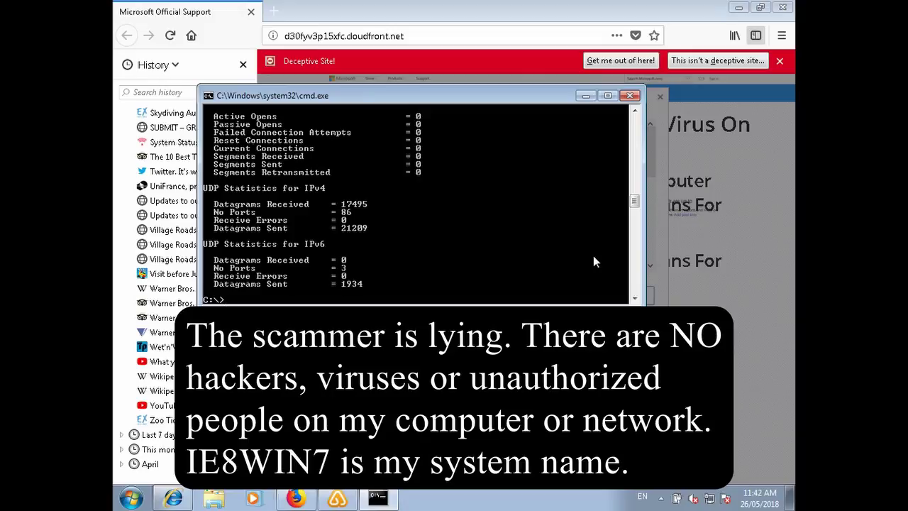
click(634, 112)
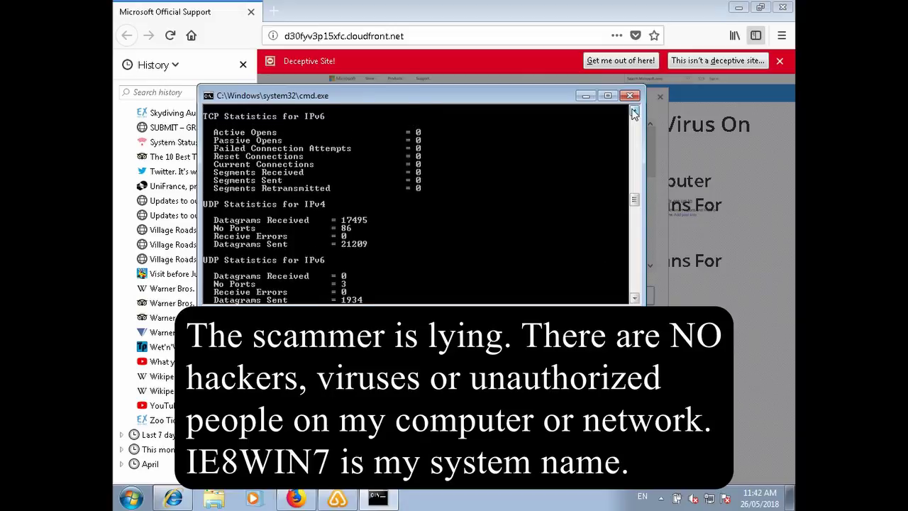
click(634, 112)
click(635, 113)
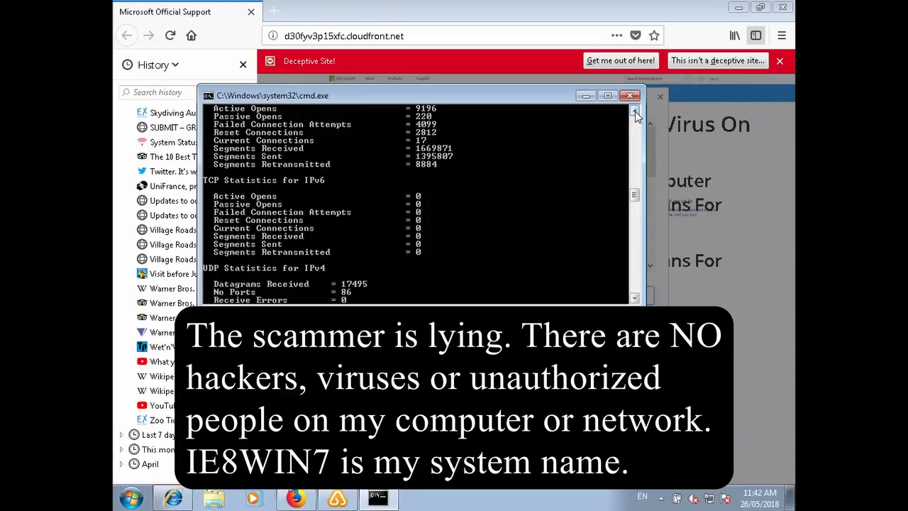
click(635, 113)
click(635, 113)
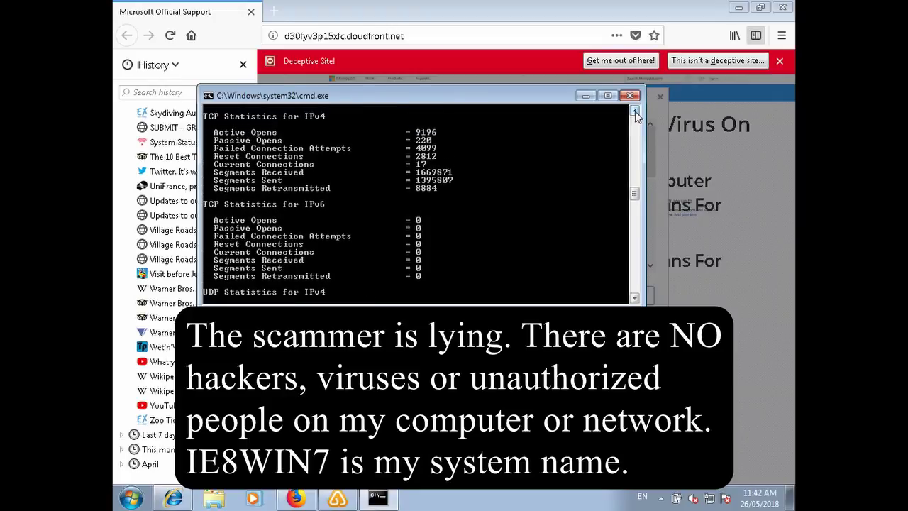
Highlight the Current Connections line, then minimize the console to reveal the scam page
click(206, 168)
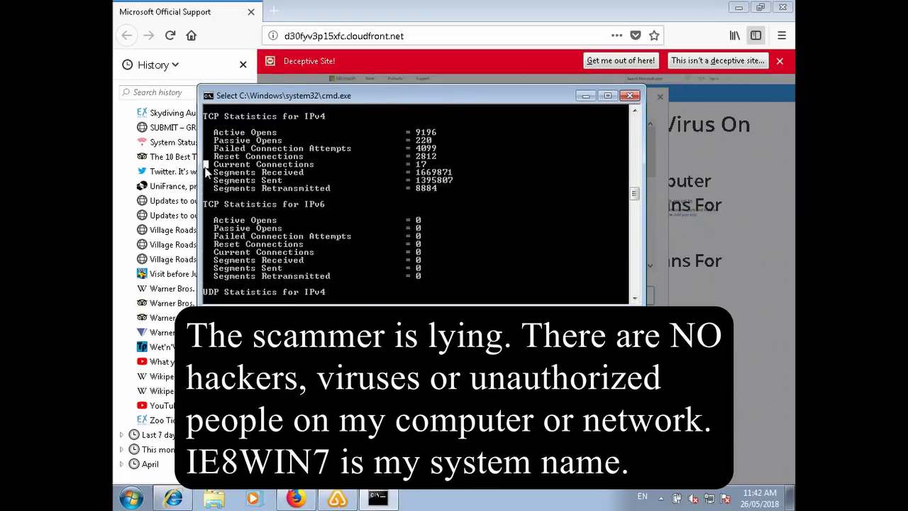
mouse_move(206, 172)
mouse_down()
mouse_move(439, 171)
mouse_move(443, 162)
mouse_up()
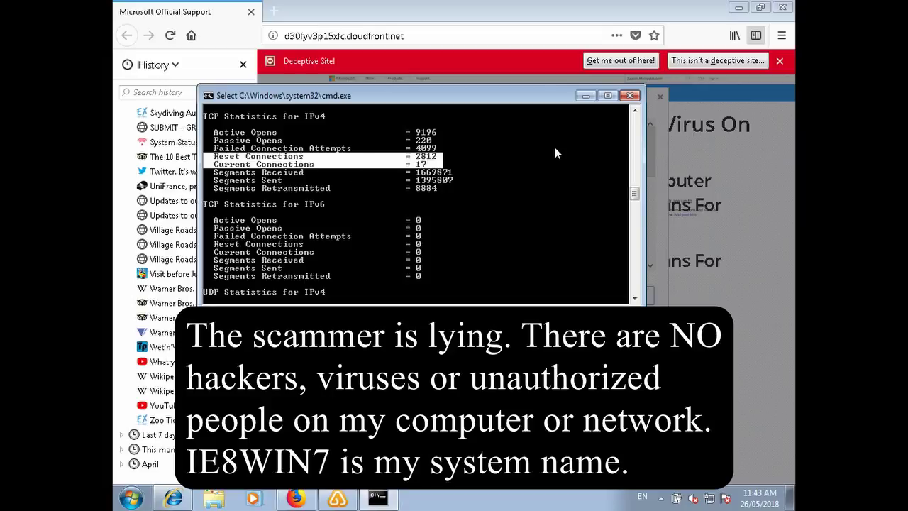
click(586, 95)
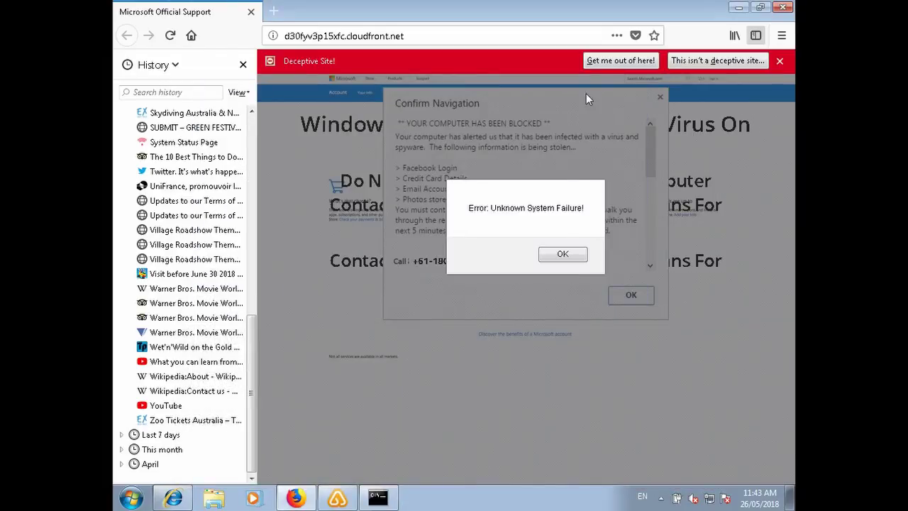
Dismiss the Unknown System Failure error and launch msinfo32 from the Run dialog
click(572, 255)
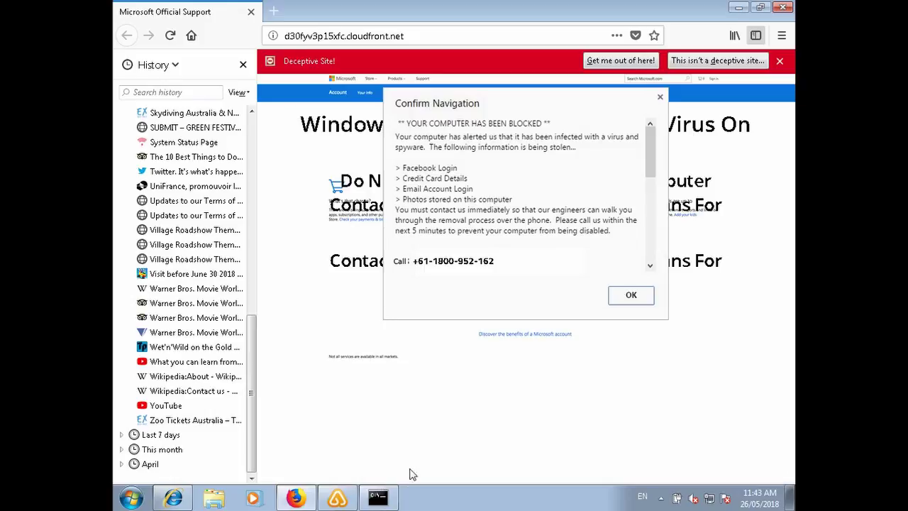
key(super+r)
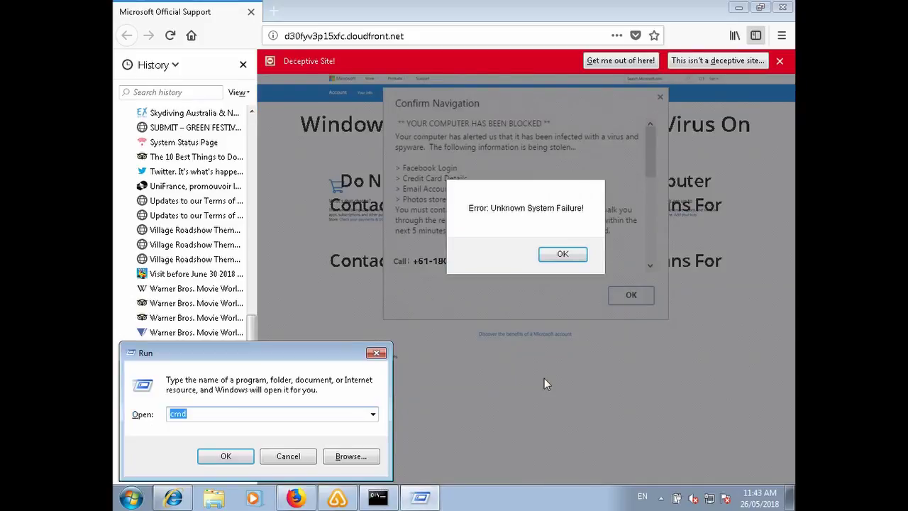
text(msinf)
text(o32)
key(Return)
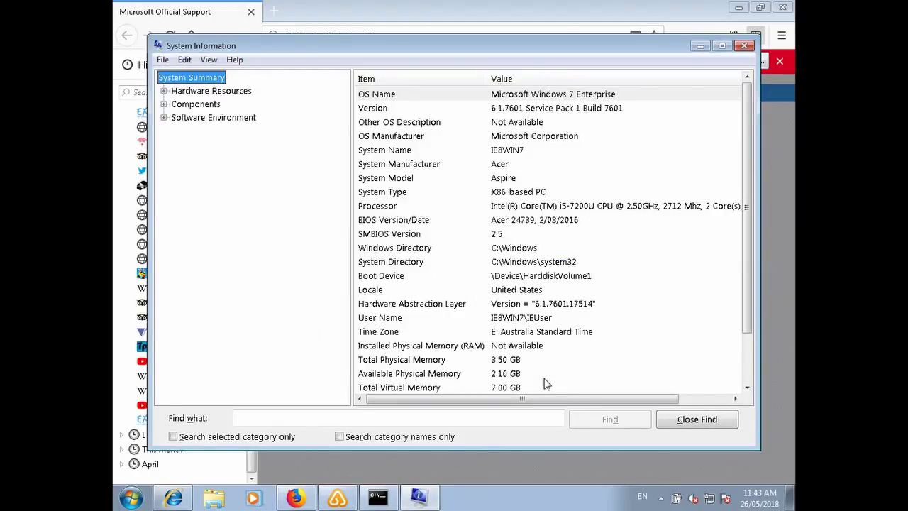
Step down the System Summary rows from OS Name past User Name
key(Tab)
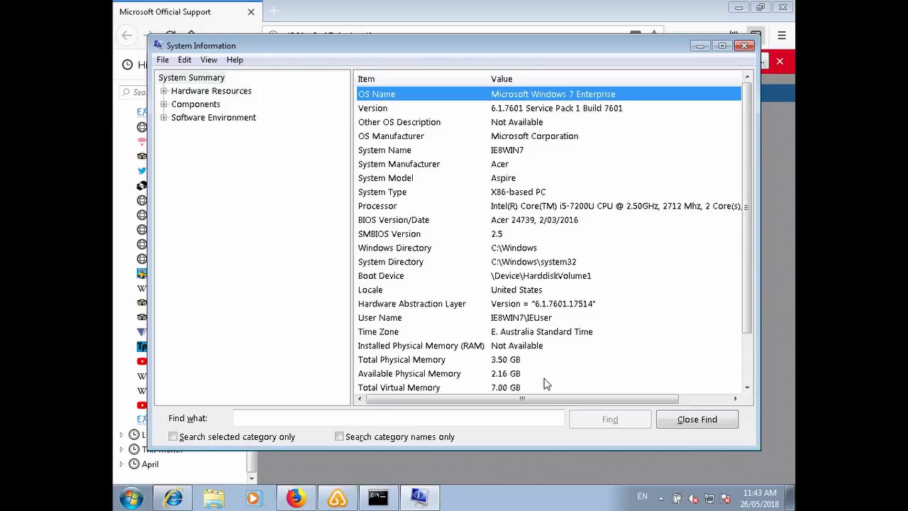
key(Down)
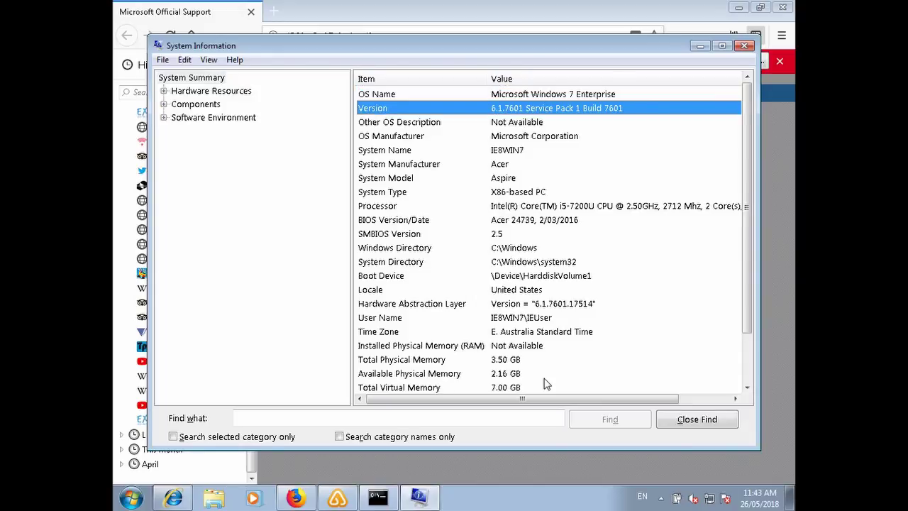
key(Down)
key(Down)
key(Down)
key(Down)
key(Down)
key(Down)
key(Down)
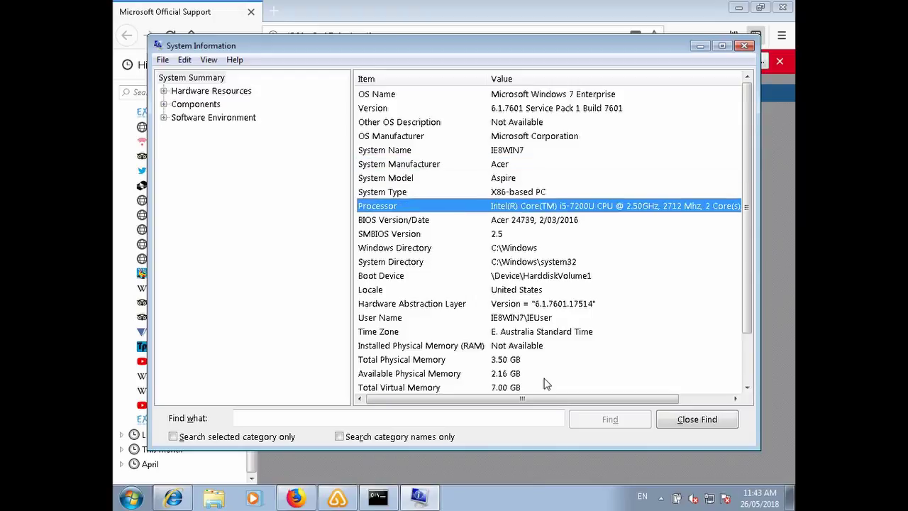
key(Down)
key(Down)
key(Down)
key(Down)
key(Down)
key(Down)
key(Down)
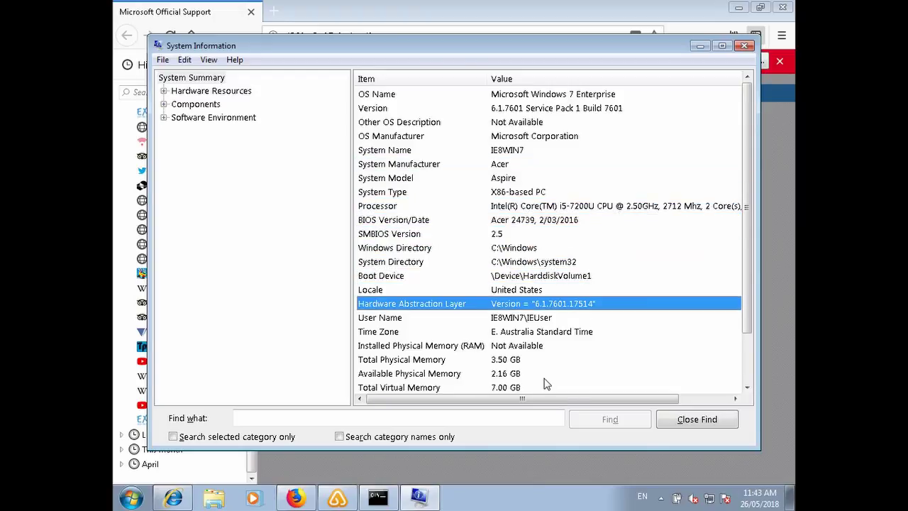
key(Down)
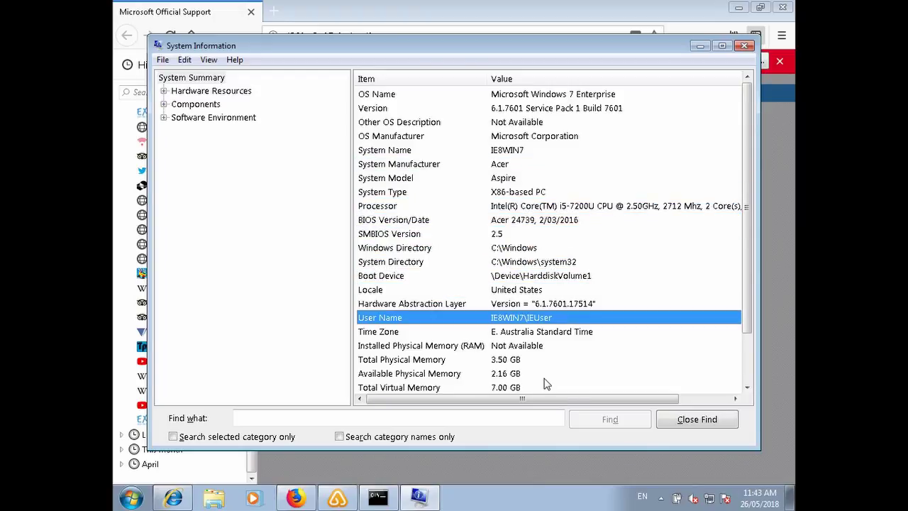
key(Down)
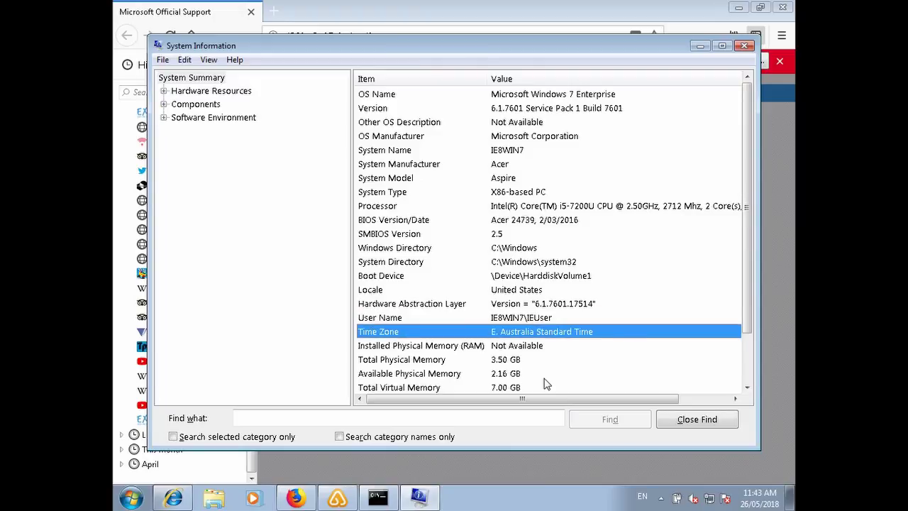
key(Down)
key(Down)
key(Down)
key(Down)
key(Down)
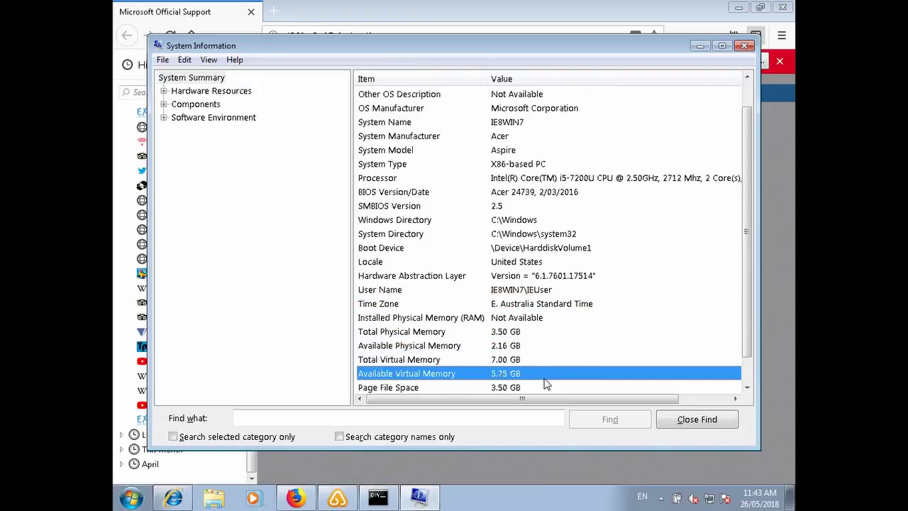
key(Down)
key(Down)
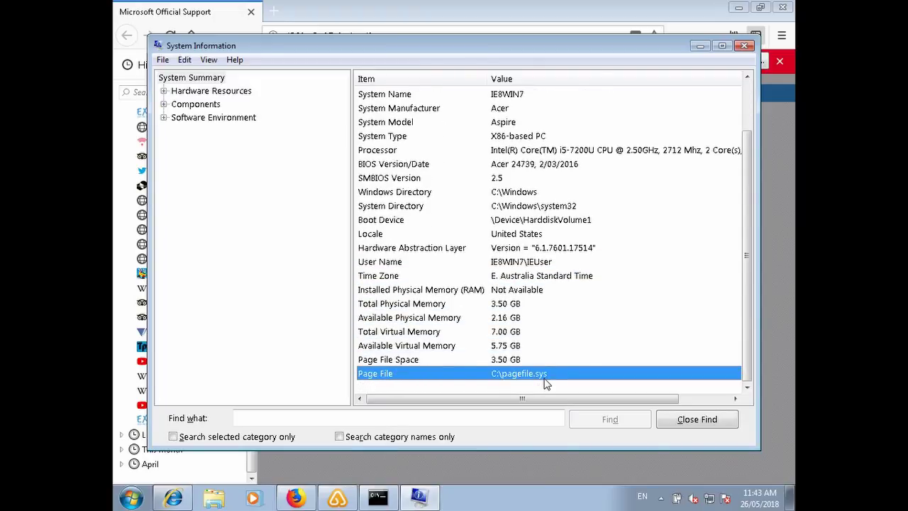
Move back up through Time Zone and Hardware Abstraction Layer to OS Manufacturer
key(Up)
key(Up)
key(Up)
key(Up)
key(Up)
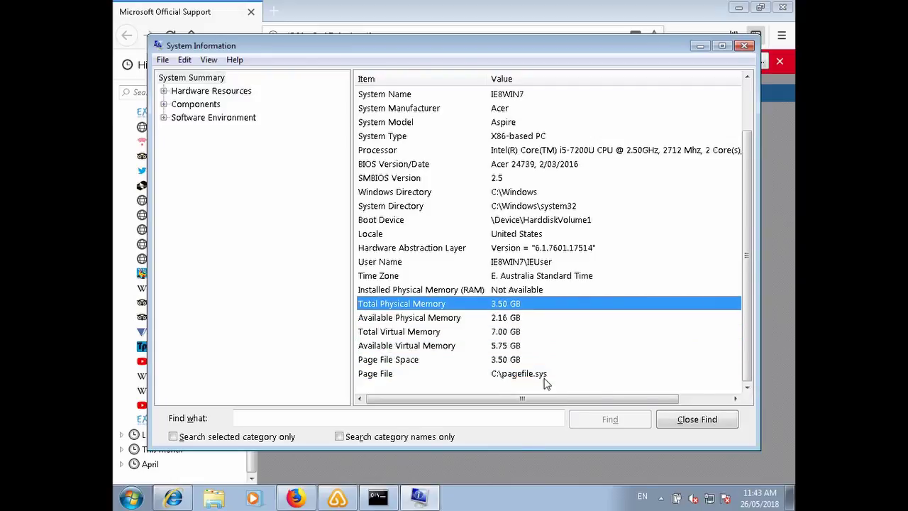
key(Up)
key(Up)
key(Up)
key(Up)
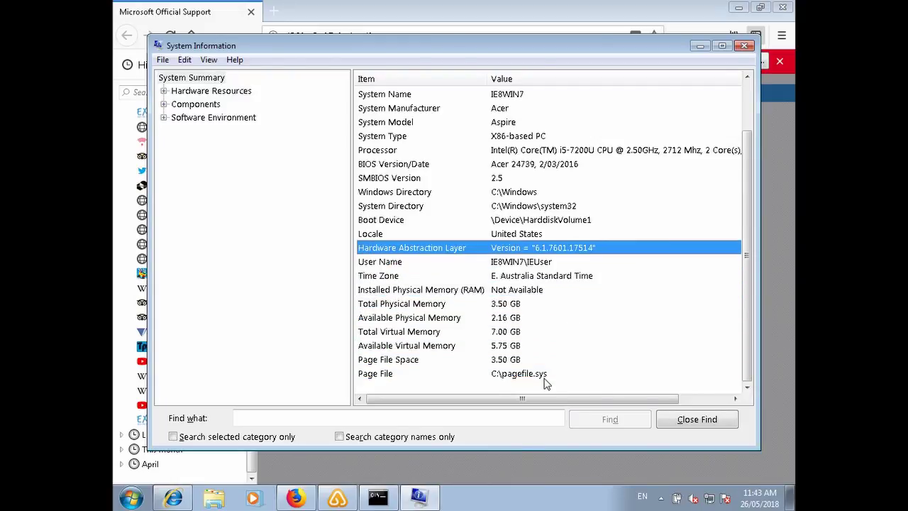
key(Up)
key(Up)
key(Up)
key(Up)
key(Up)
key(Up)
key(Up)
key(Up)
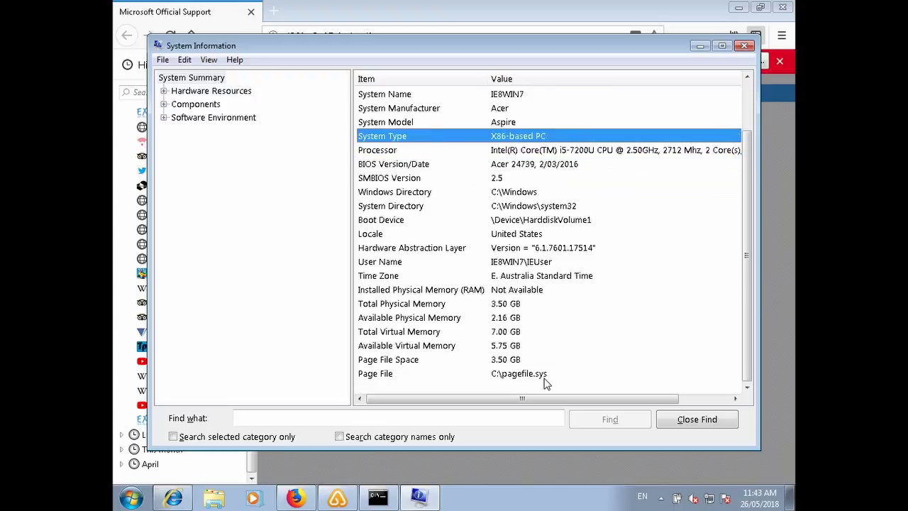
key(Up)
key(Up)
key(Up)
key(Up)
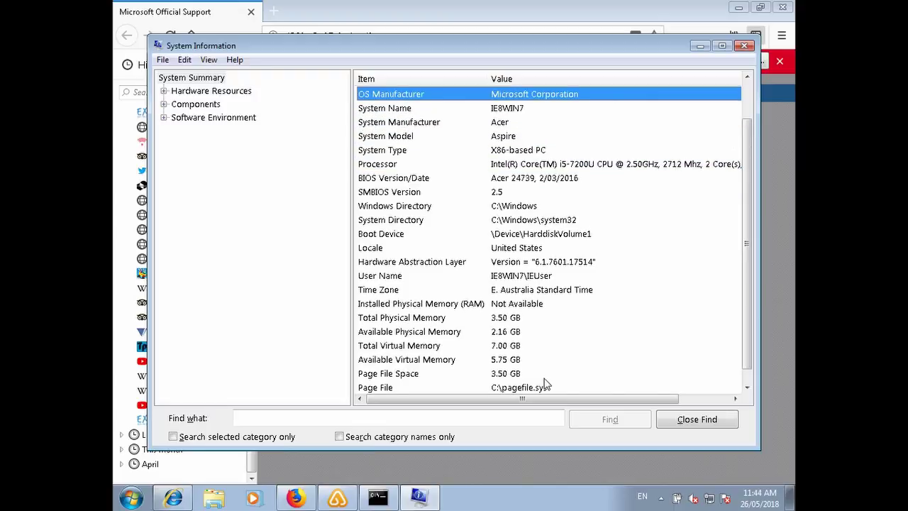
key(Up)
key(Up)
key(Up)
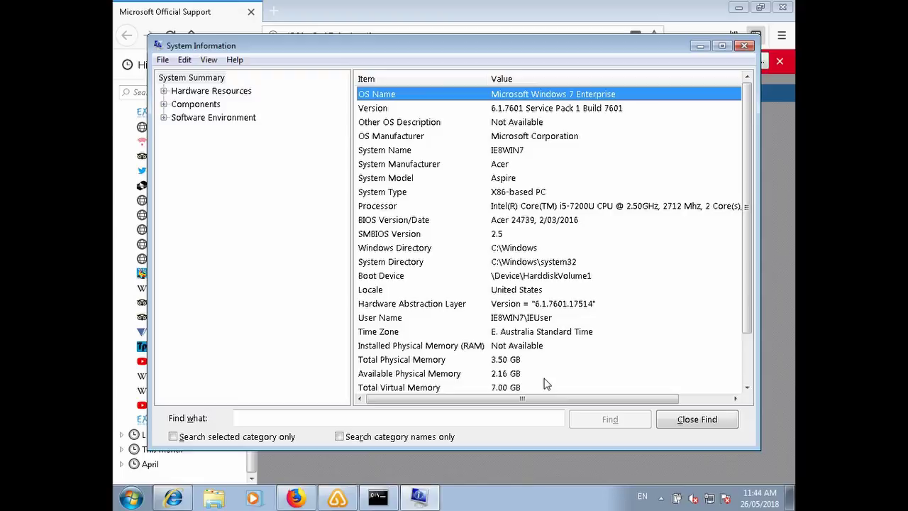
Step down through System Name, System Type and Total Physical Memory to Page File Space
key(Down)
key(Down)
key(Down)
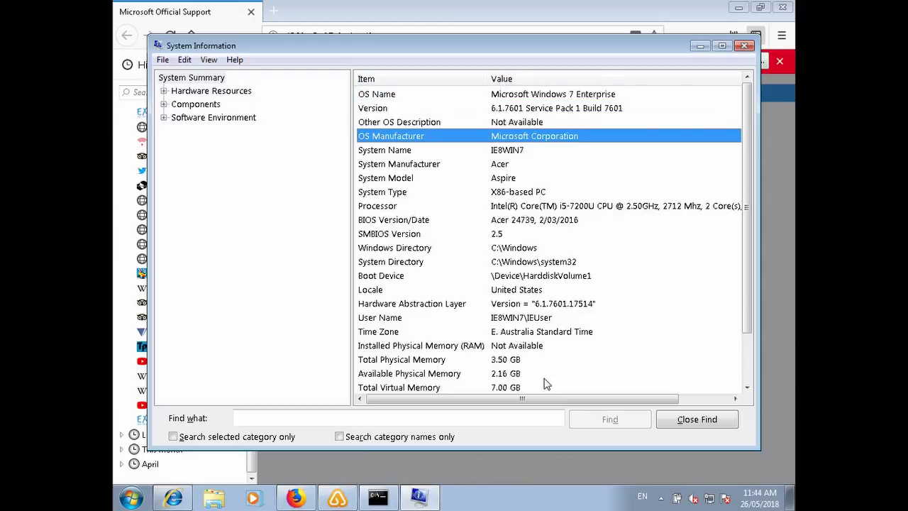
key(Down)
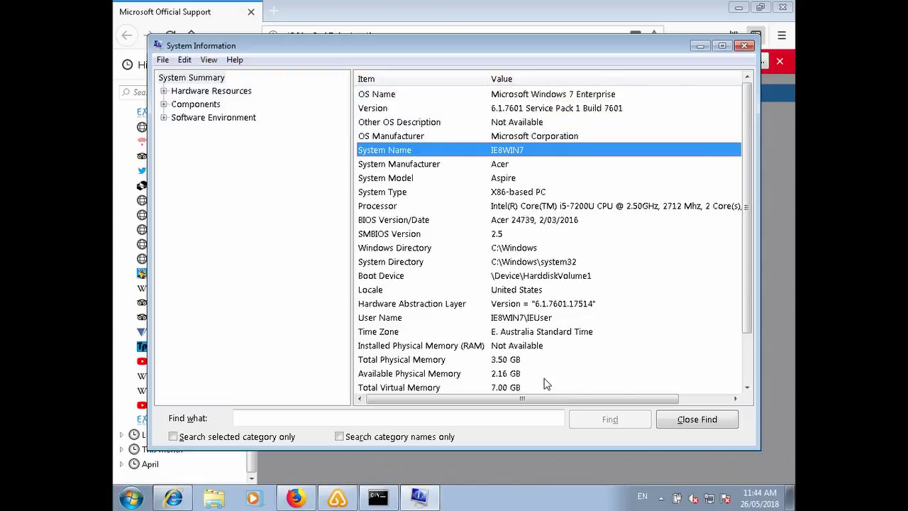
key(Down)
key(Down)
key(Down)
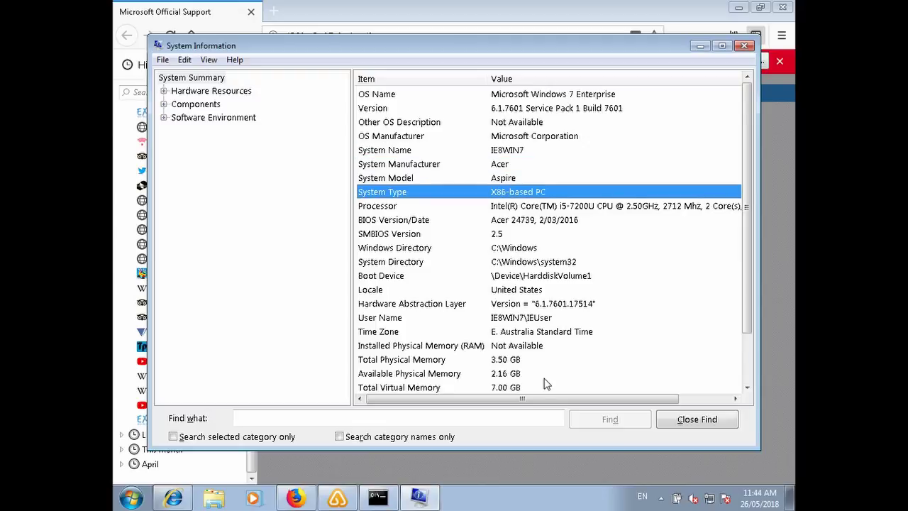
key(Down)
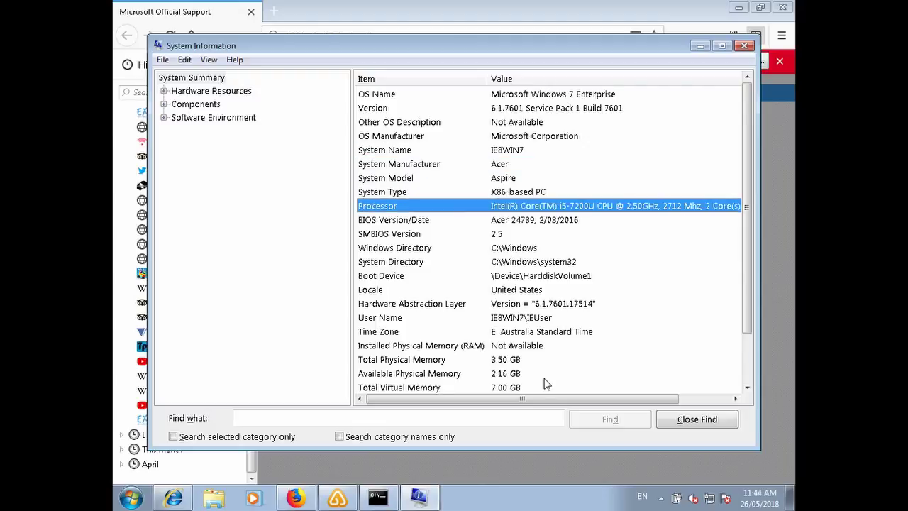
key(Down)
key(Down)
key(Down)
key(Down)
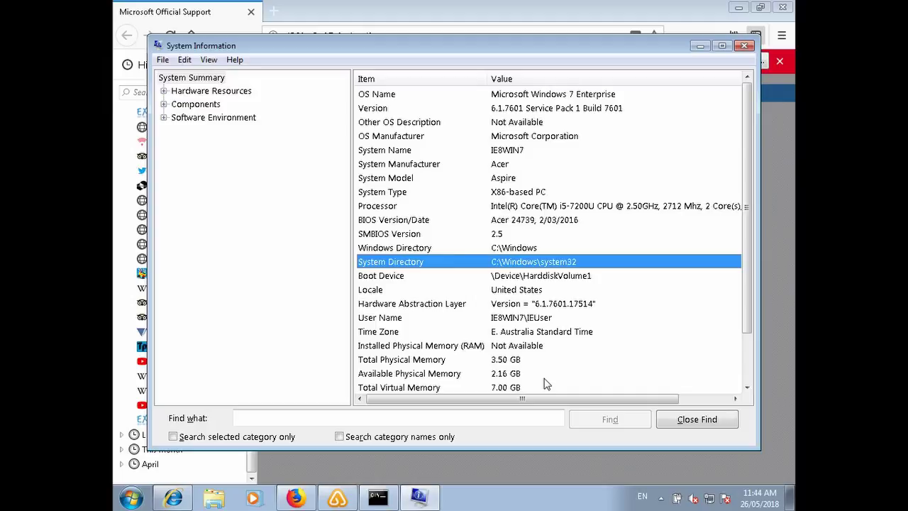
key(Down)
key(Down)
key(Down)
key(Down)
key(Down)
key(Down)
key(Down)
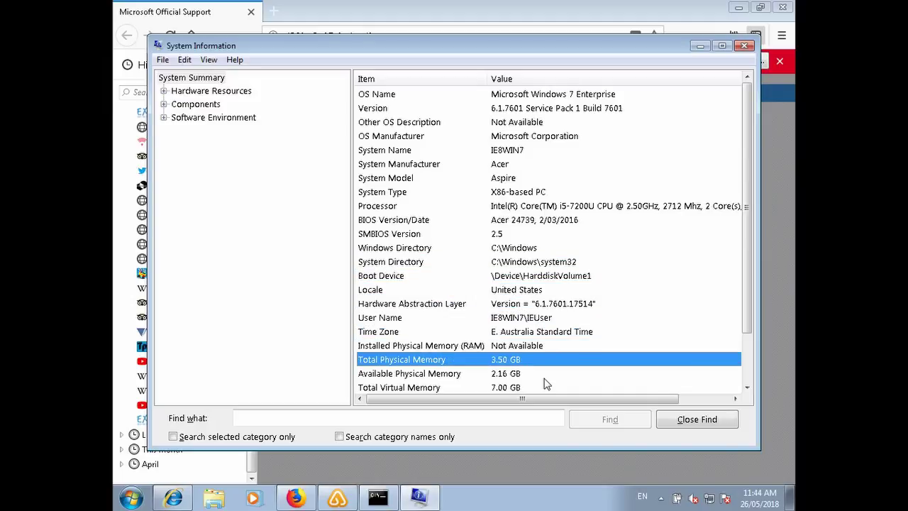
key(Down)
key(Down)
key(Down)
key(Down)
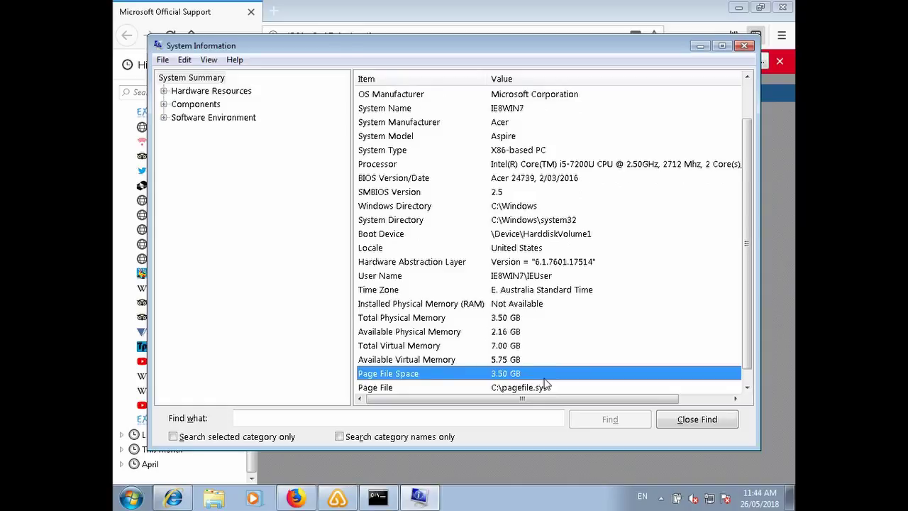
key(Down)
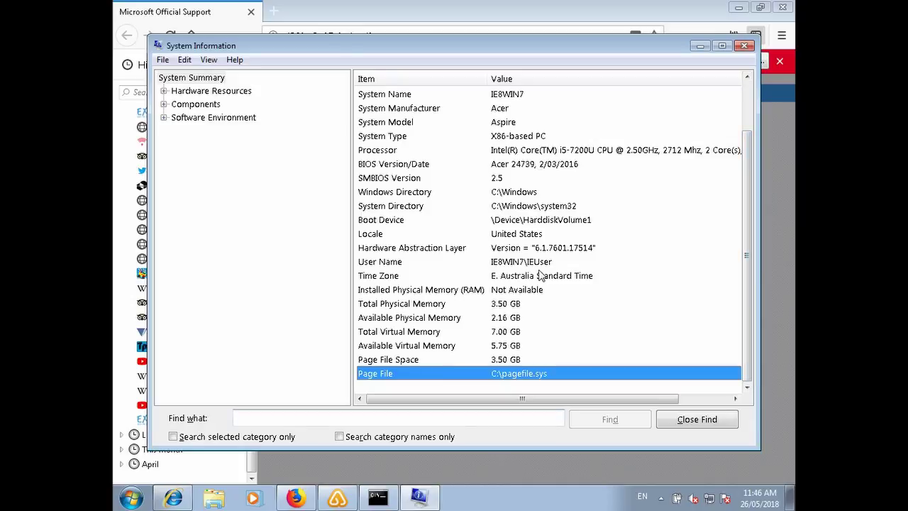
Select summary rows upward from Time Zone through Locale and Boot Device to SMBIOS Version
click(535, 280)
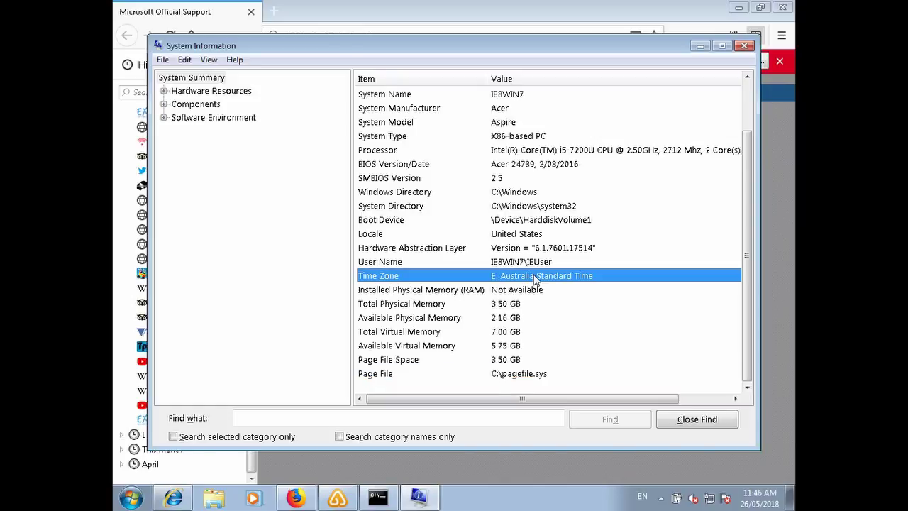
click(537, 264)
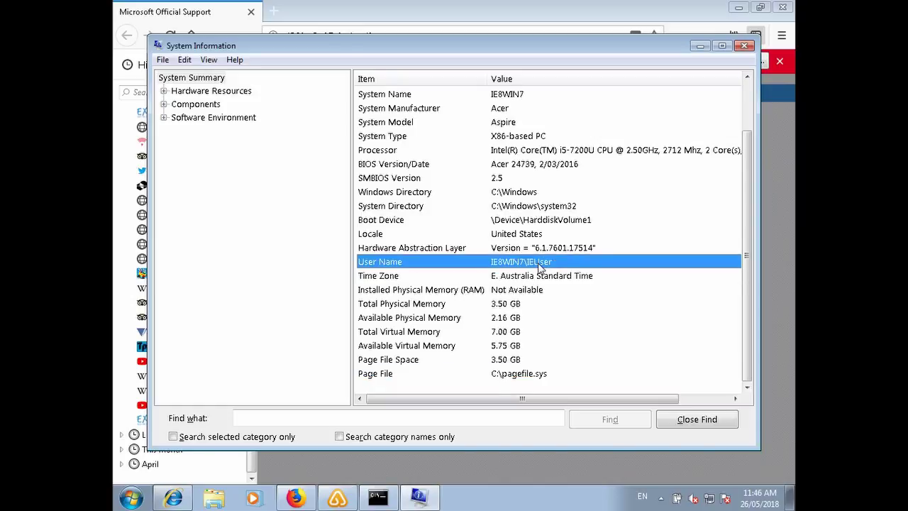
click(544, 248)
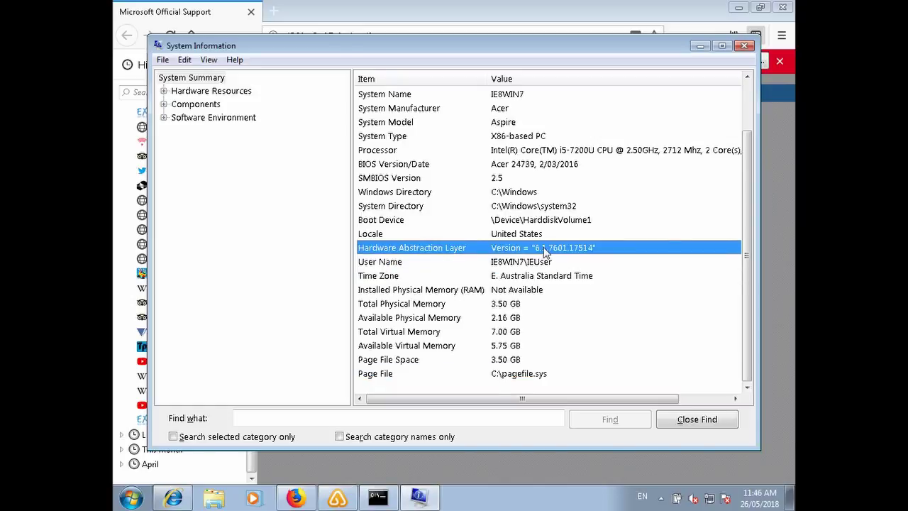
click(544, 239)
click(548, 224)
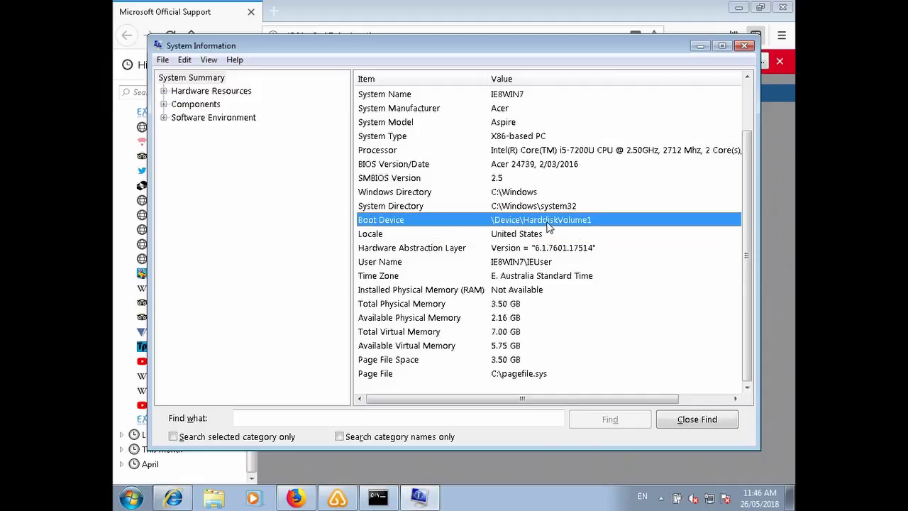
click(553, 210)
click(556, 195)
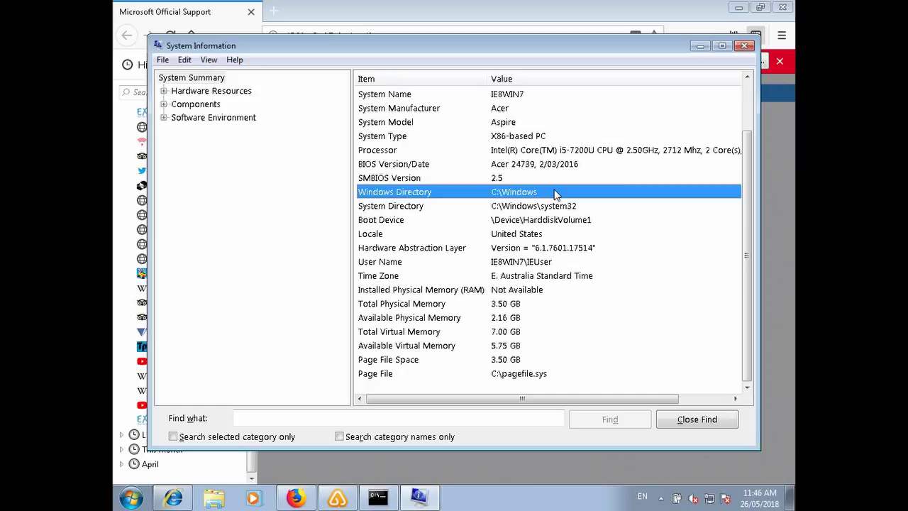
click(552, 181)
Continue up through BIOS, Processor and System Name, then scroll to select OS Name and Version
click(562, 165)
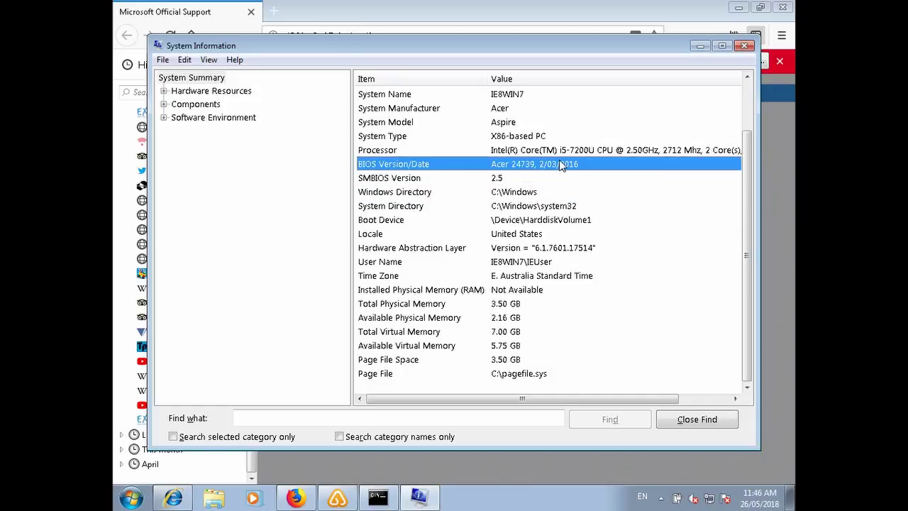
click(563, 151)
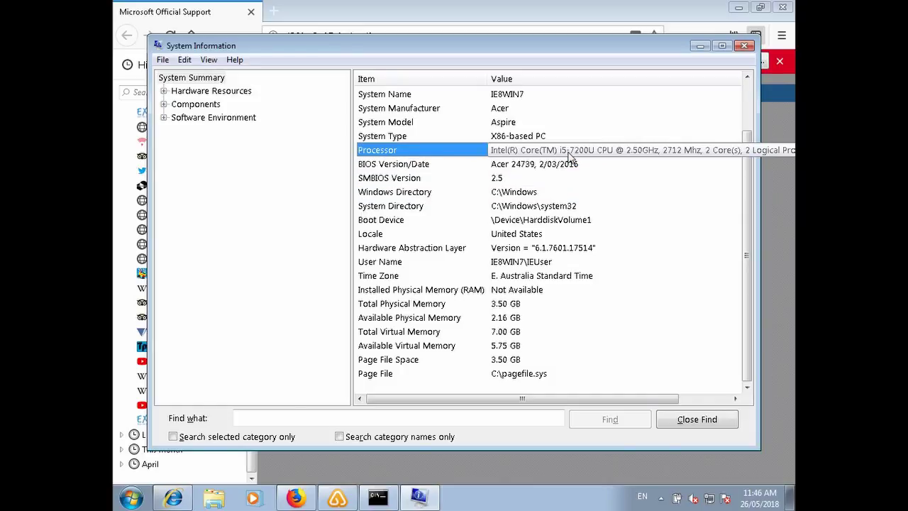
click(564, 138)
click(539, 124)
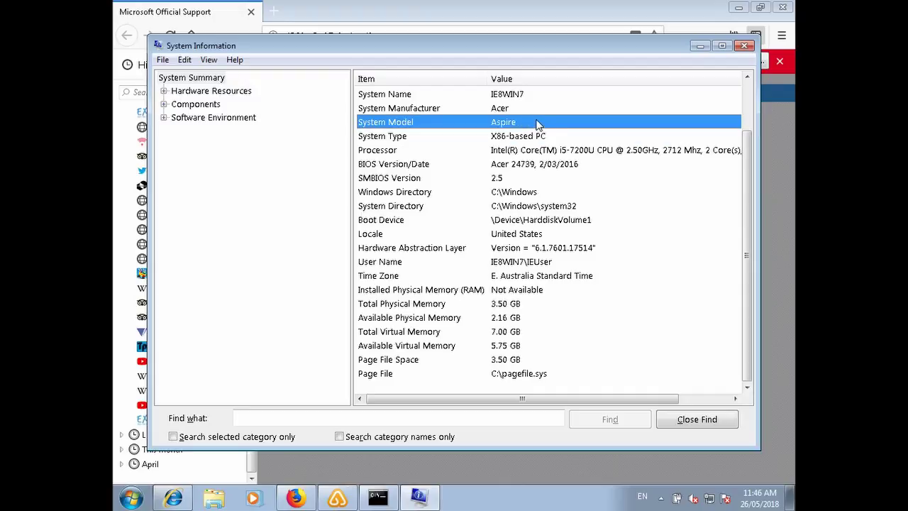
click(525, 109)
click(528, 95)
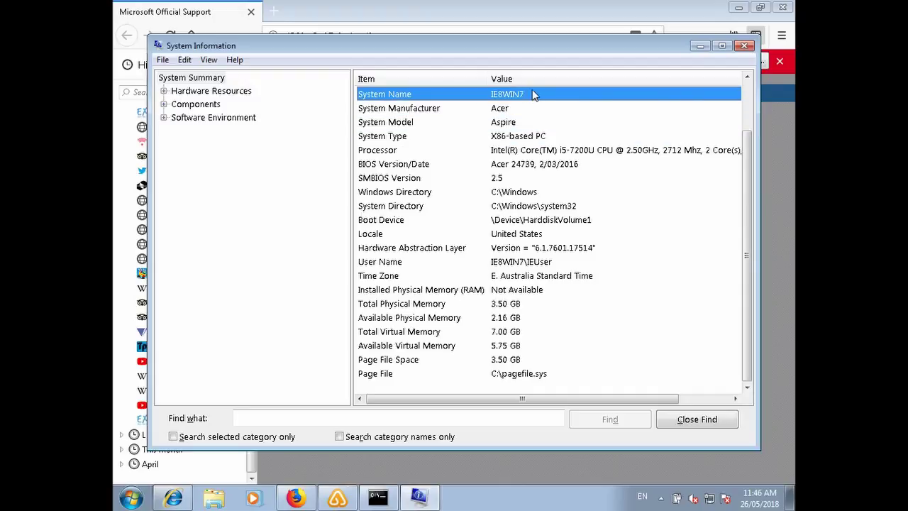
click(747, 100)
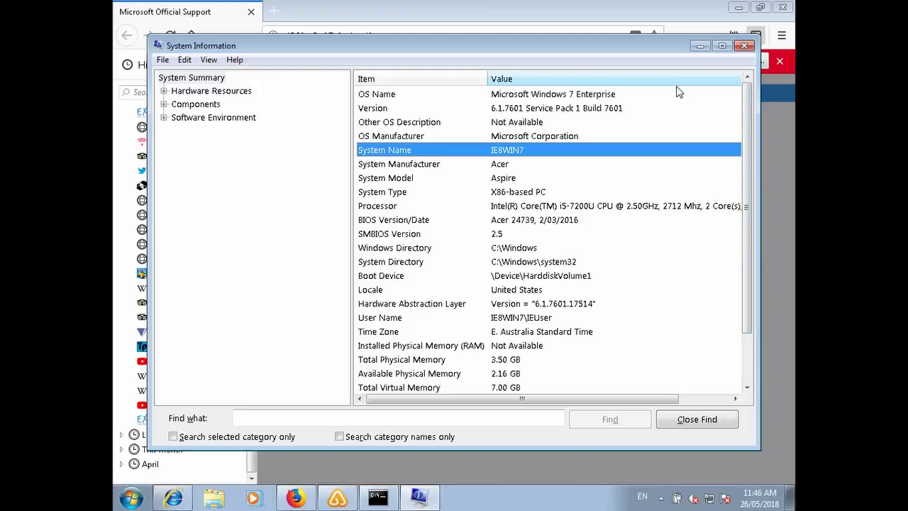
click(642, 97)
click(613, 107)
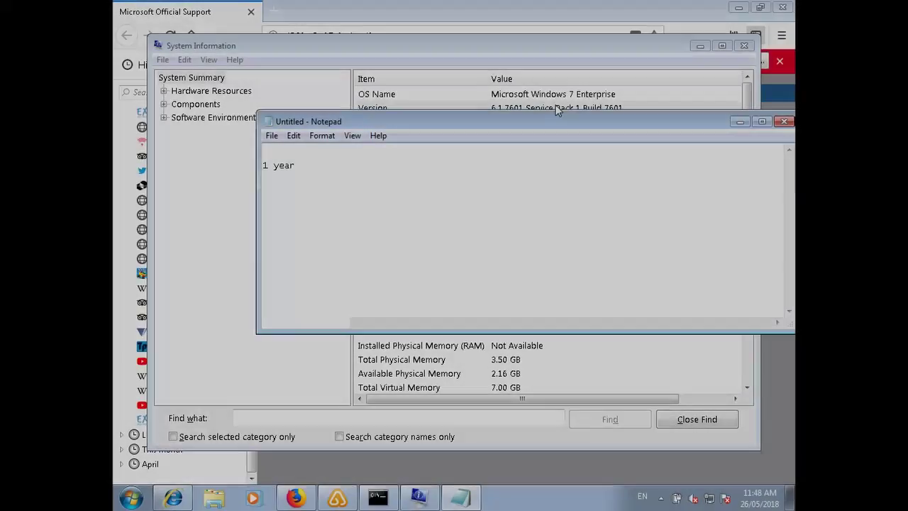
text(24)
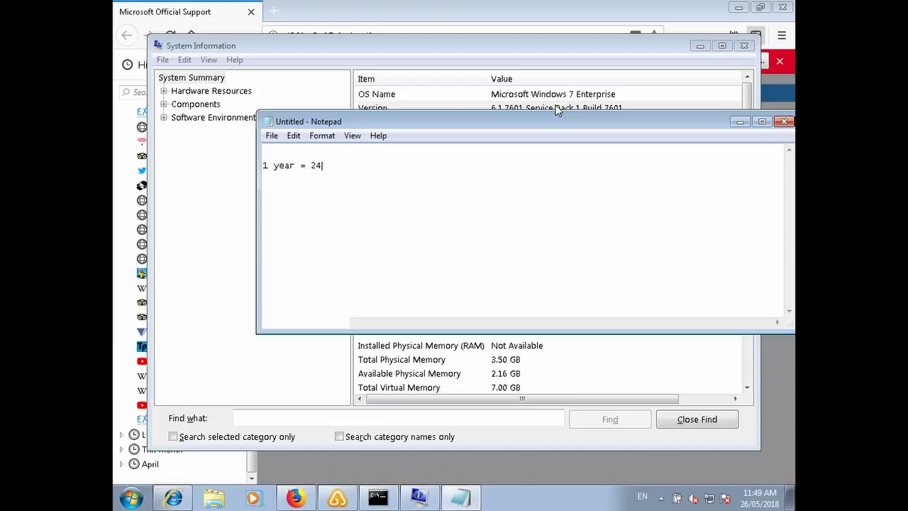
text(9)
Type the '1 year = 249' and '3 years = 499' lines and begin the lifetime line
key(Return)
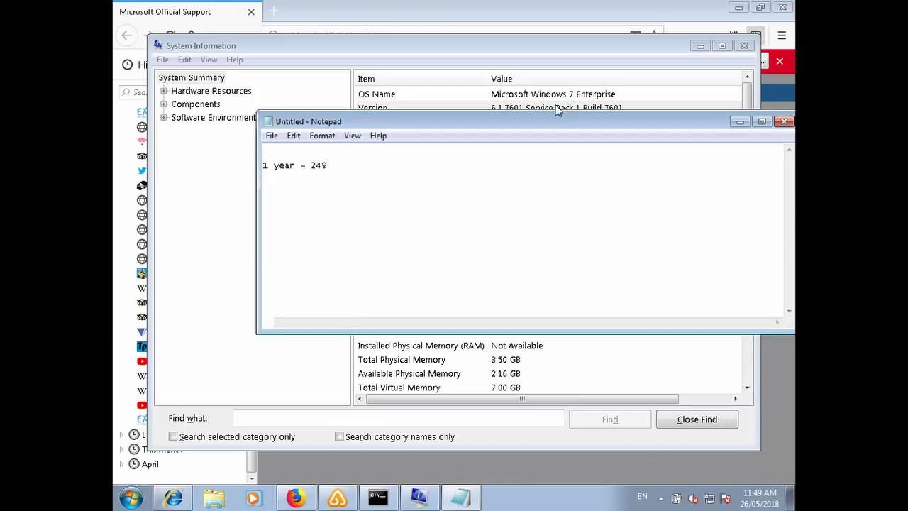
text(3 years)
text( = )
text(499)
key(Return)
text(life)
text(time )
text(= )
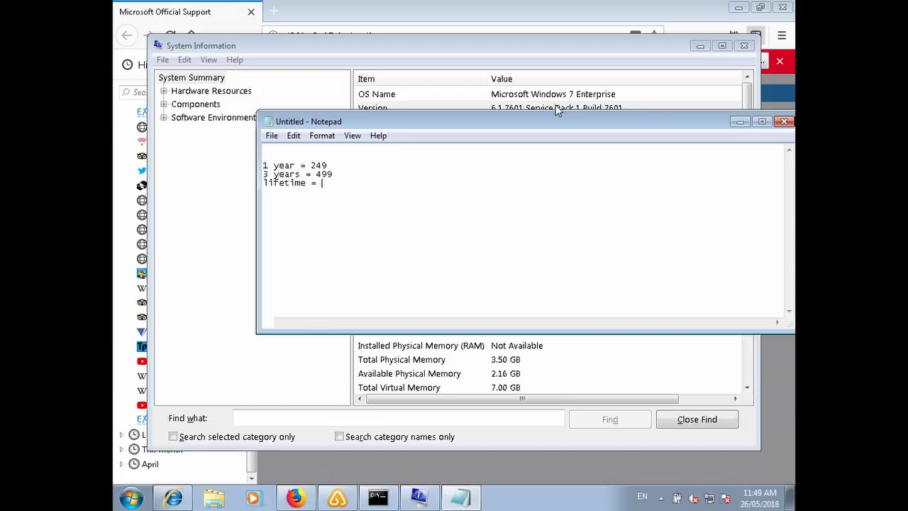
text(1950)
Complete the line as 'lifetime = 1950' and close the System Information window
click(747, 47)
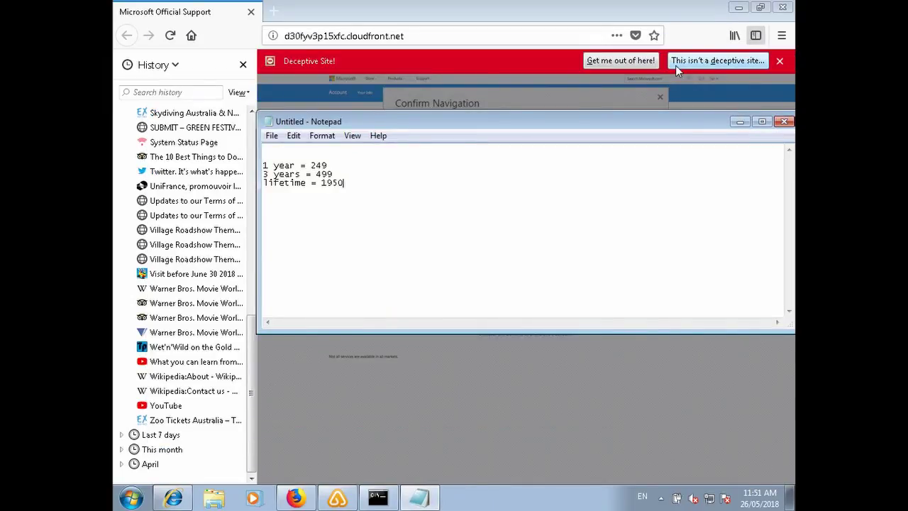
Dismiss the scam page's 'Unknown System Failure' alert and bring up the Windows Run dialog
click(744, 45)
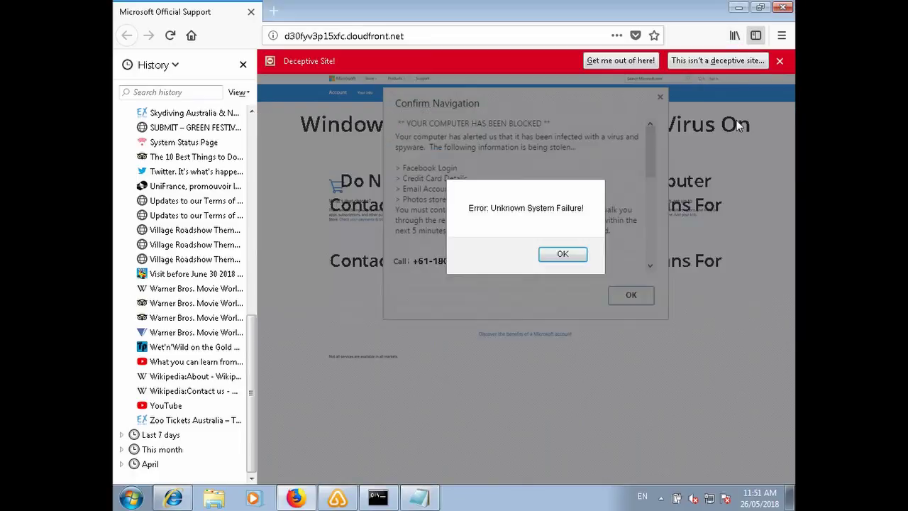
click(562, 254)
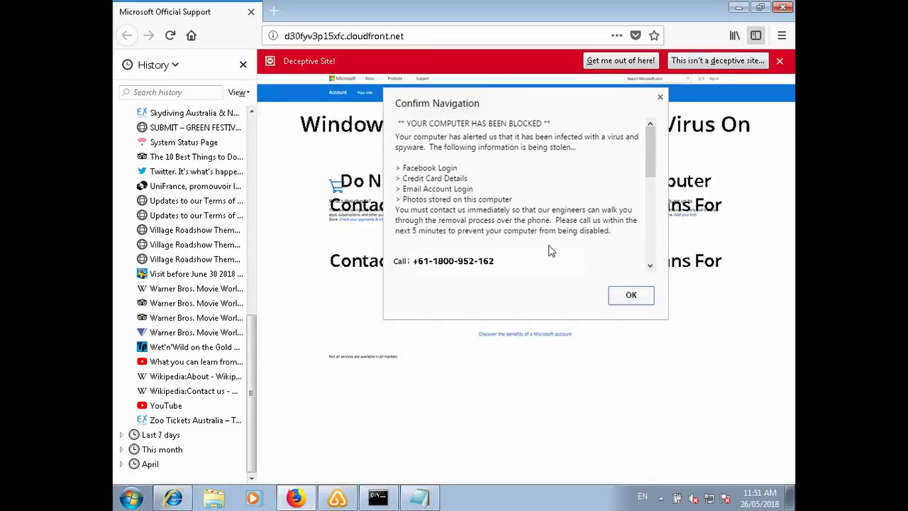
key(super+r)
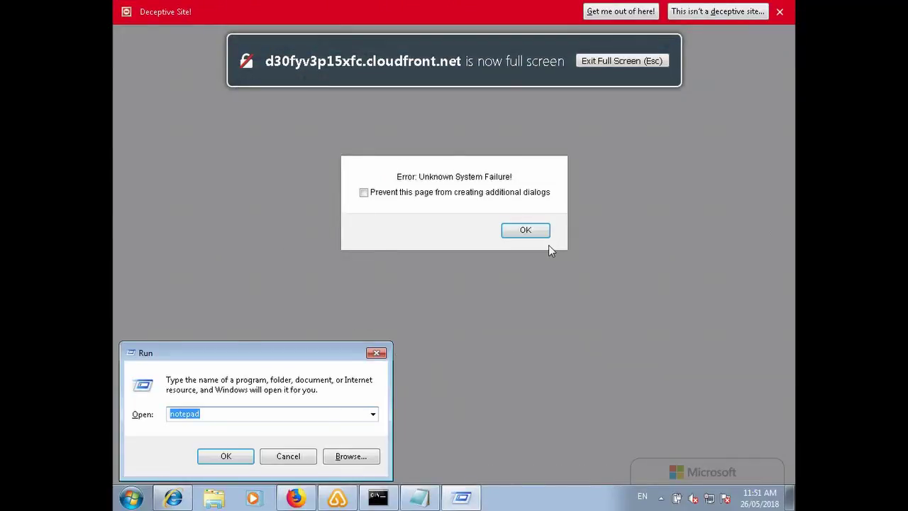
text(sy)
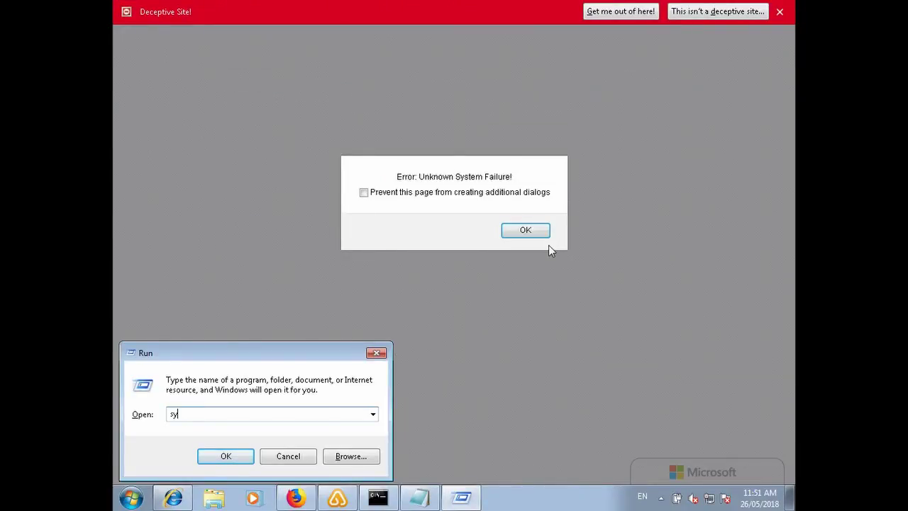
text(skey)
Launch syskey from Run, approve the UAC prompt, and open the Startup Key settings
key(Return)
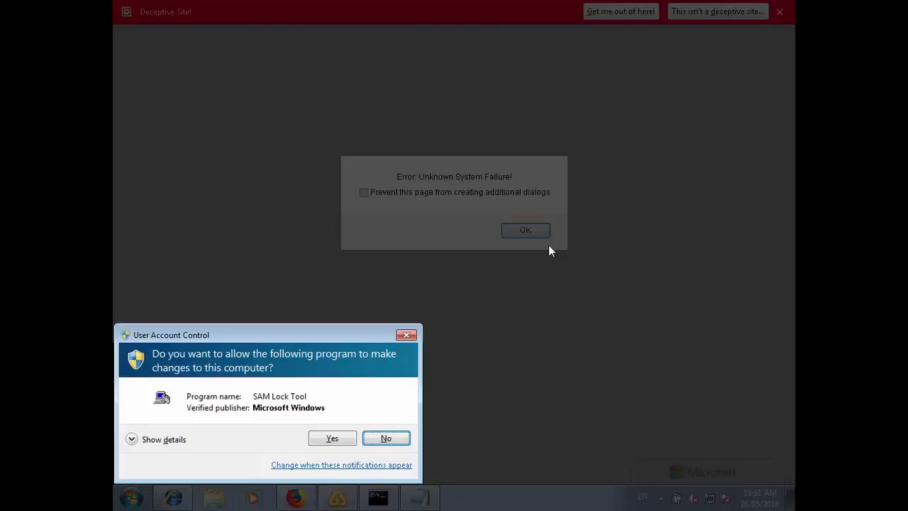
key(Left)
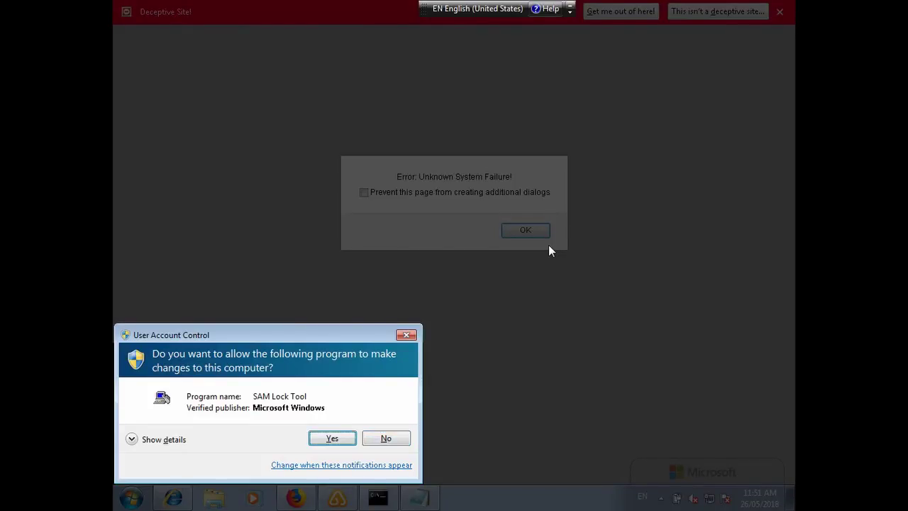
key(Return)
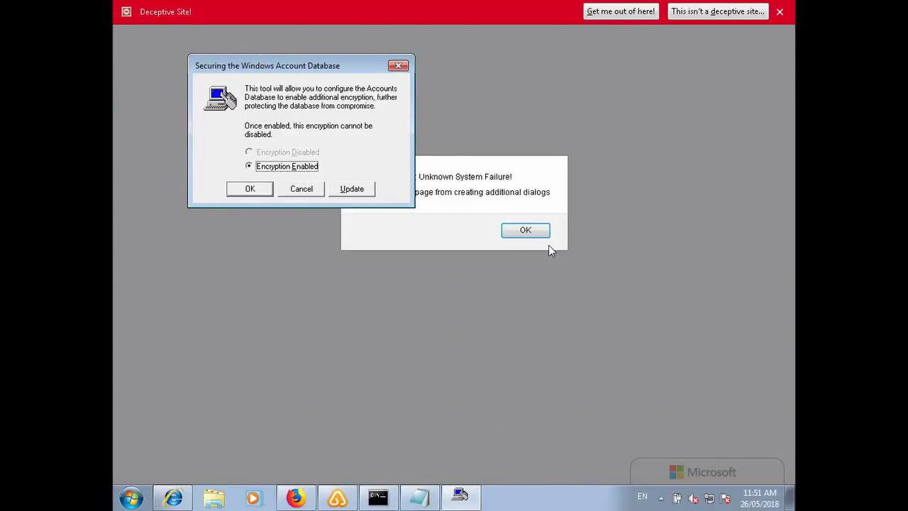
click(357, 188)
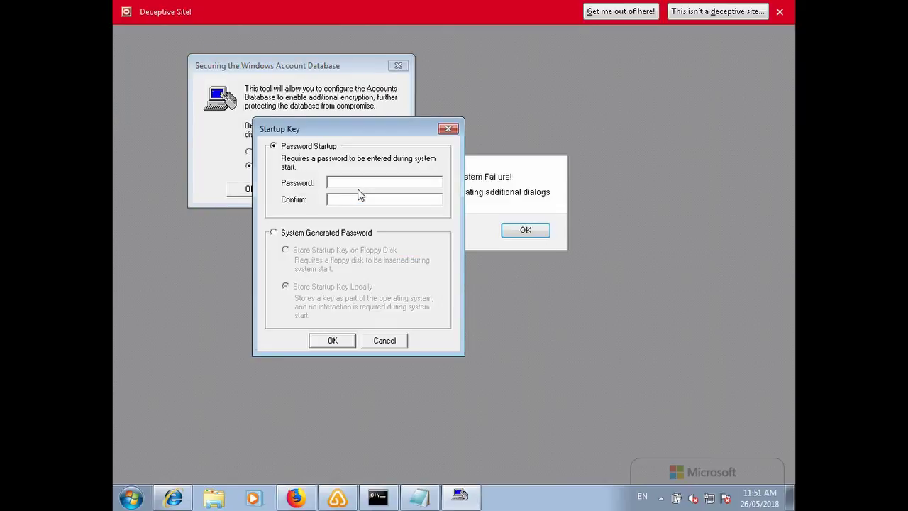
Enter a new startup password and its corrected confirmation, then apply it
click(357, 182)
text(******)
key(Tab)
text(***)
text(***)
key(BackSpace)
key(BackSpace)
key(BackSpace)
key(BackSpace)
key(BackSpace)
text(******)
click(333, 341)
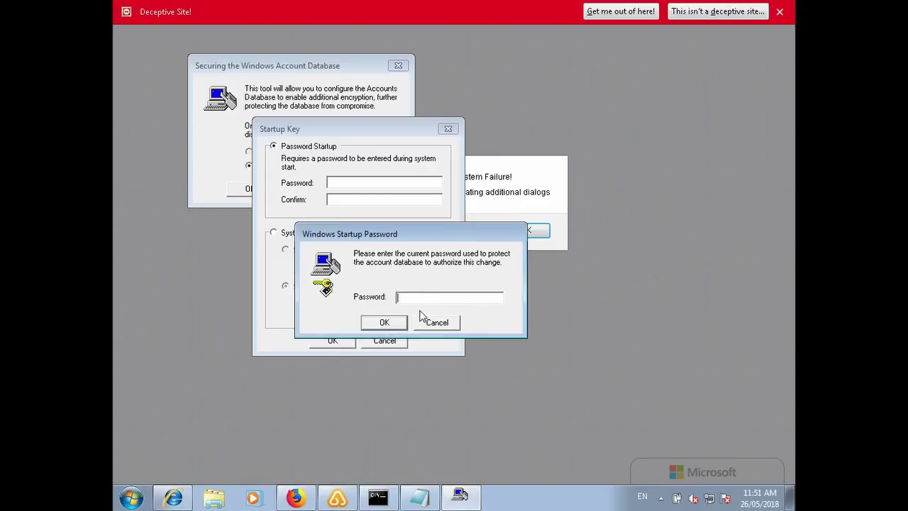
text(*)
text(****)
Submit a current startup password and dismiss the incorrect-password System Error
key(Return)
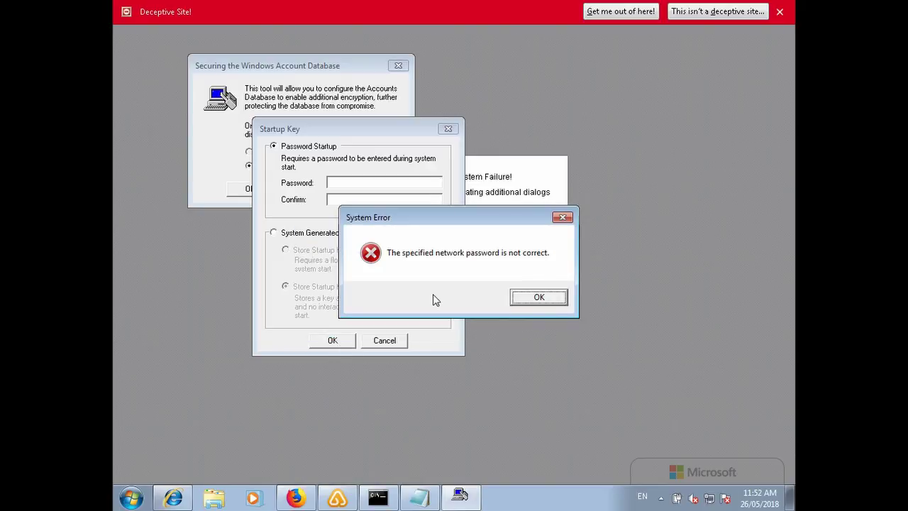
click(558, 300)
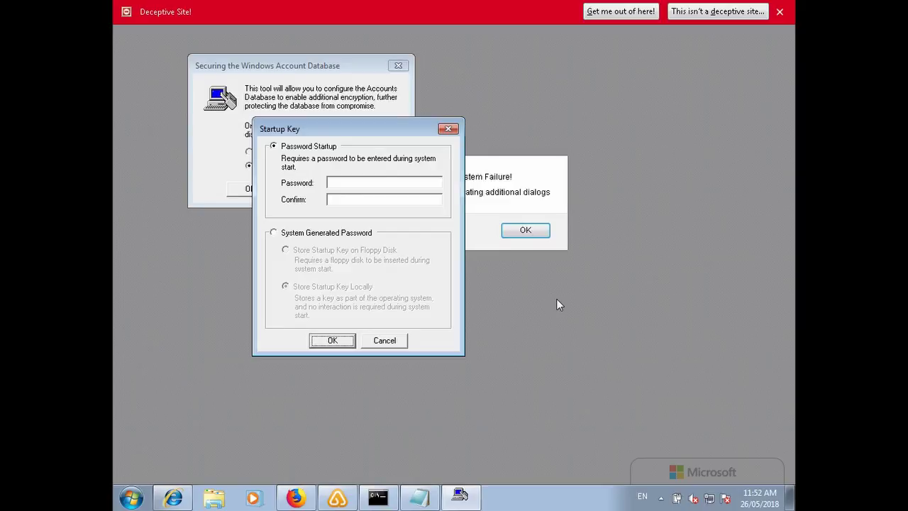
click(395, 338)
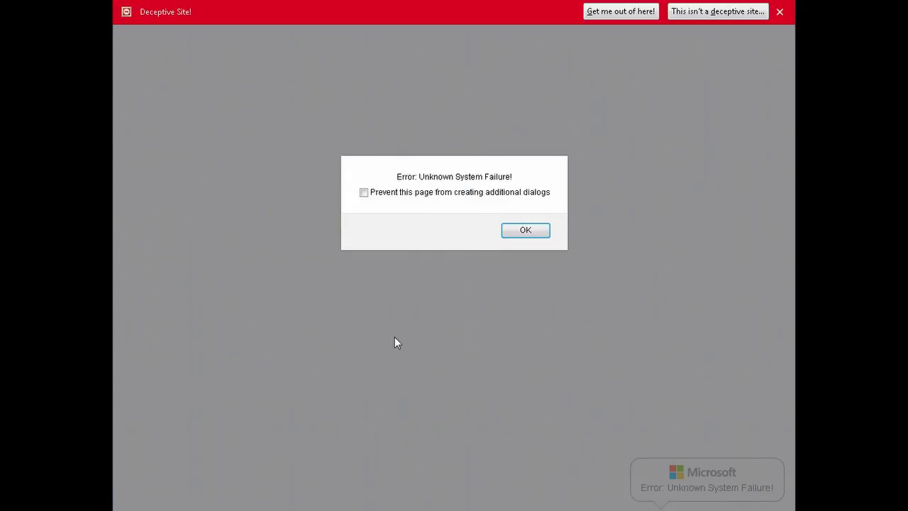
Block further dialogs from the scam page, dismiss its alert, and exit fullscreen
click(510, 193)
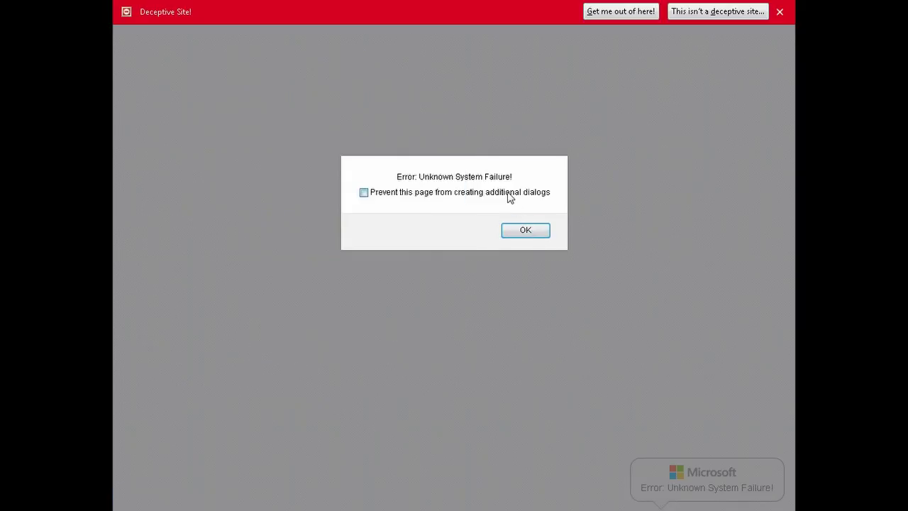
click(532, 232)
key(Escape)
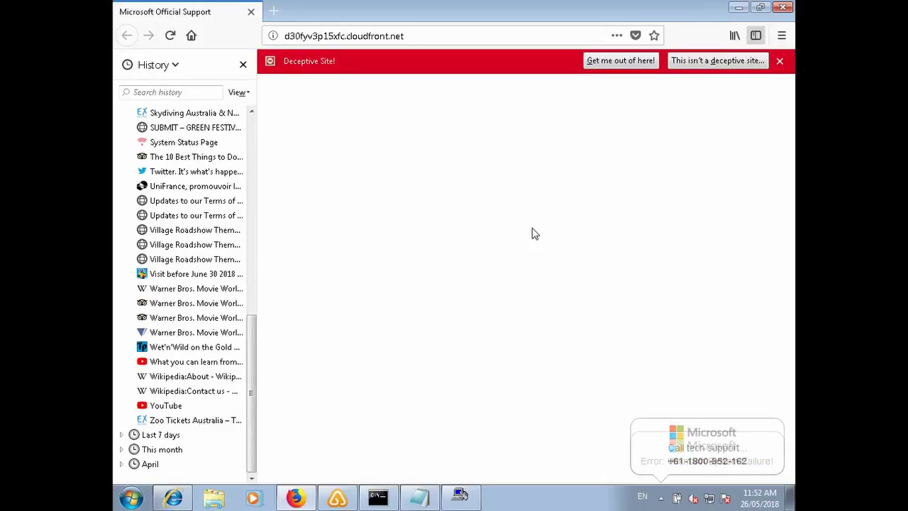
Override the deceptive-site warning, then close the History sidebar and the forgery report tab
click(710, 61)
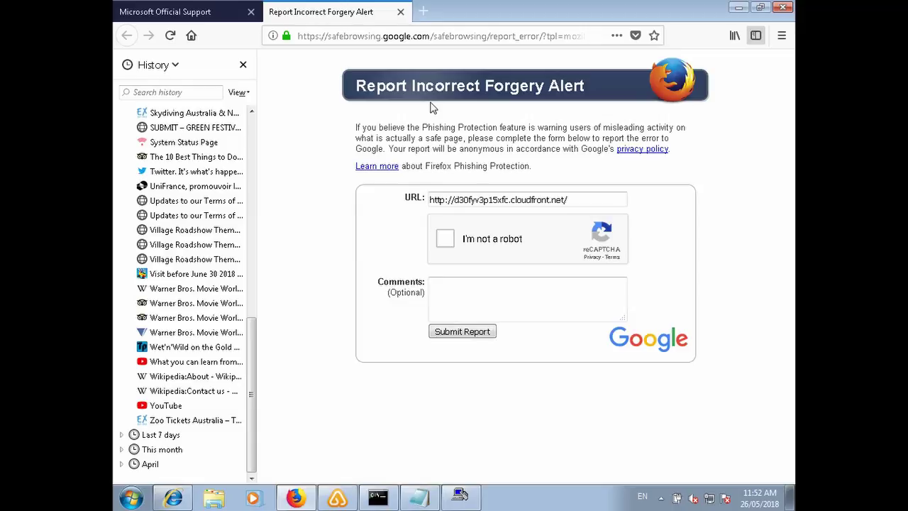
click(243, 64)
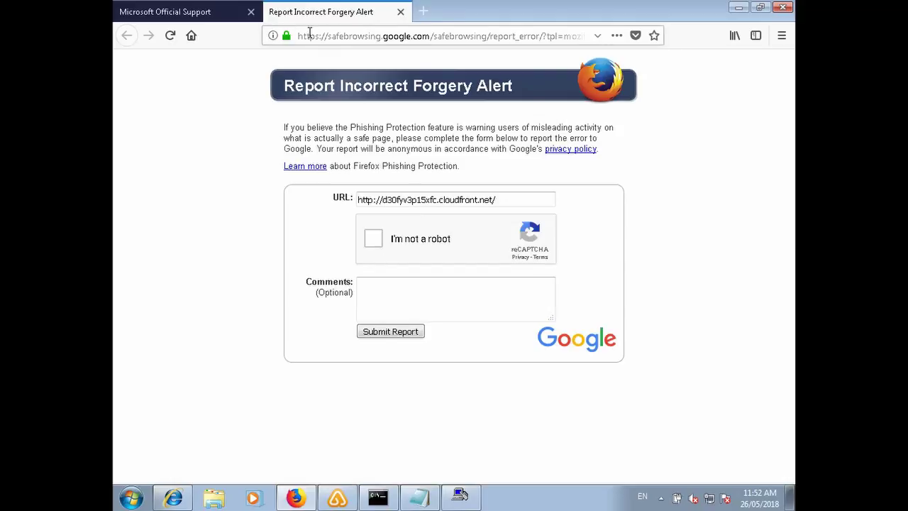
click(401, 11)
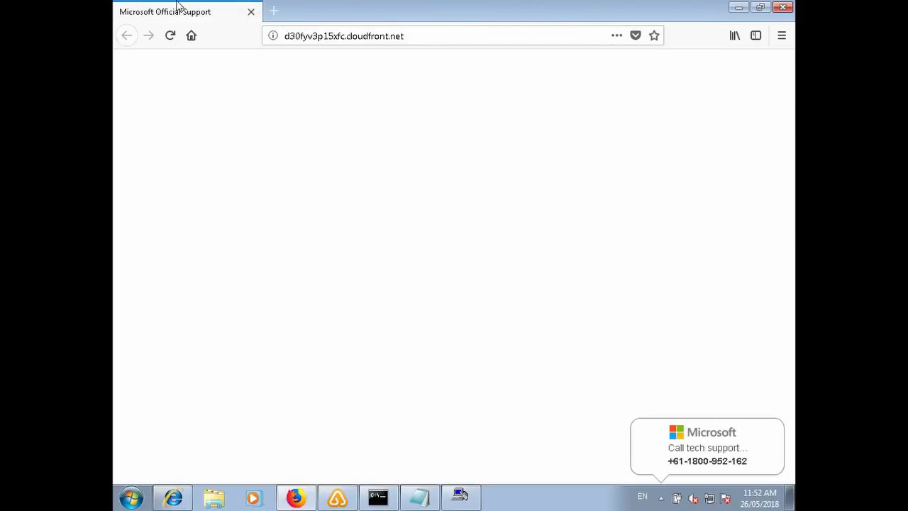
Close Firefox, then clear Syskey's current-password prompt and its incorrect-password errors
click(251, 12)
key(Return)
key(Return)
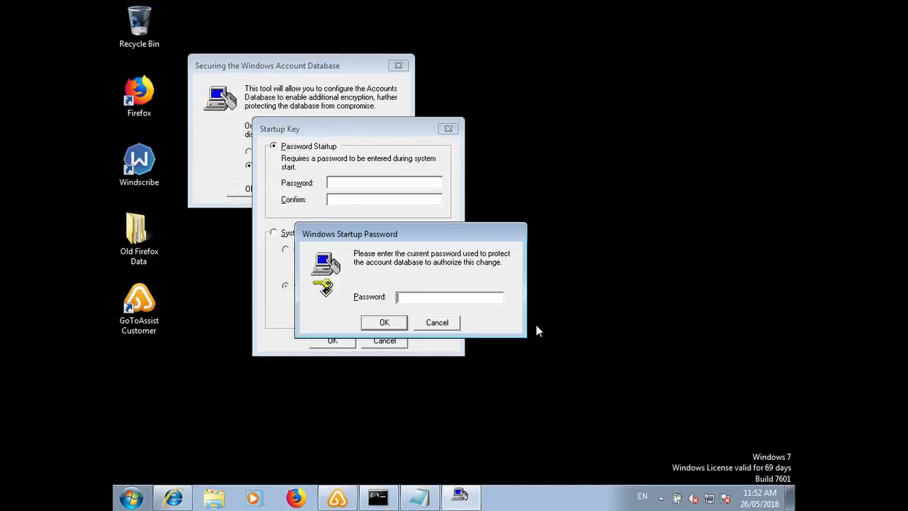
key(Return)
key(Return)
key(Return)
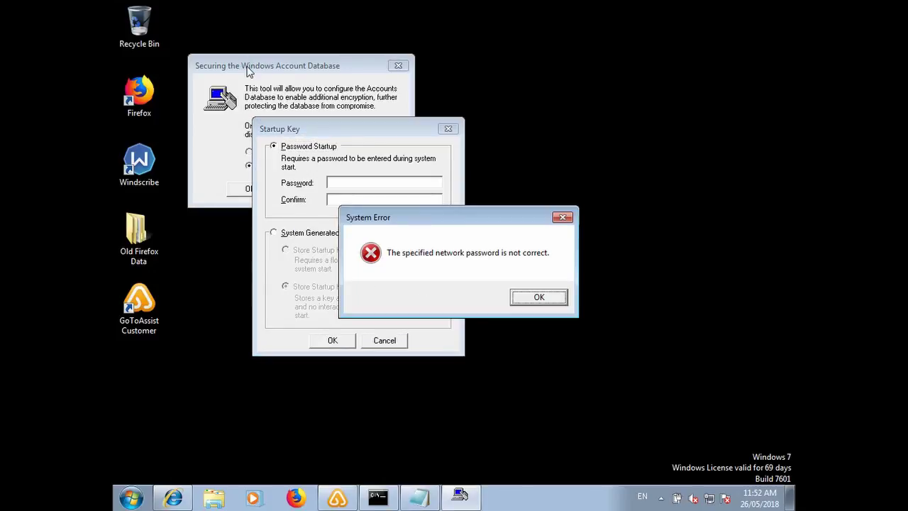
key(Return)
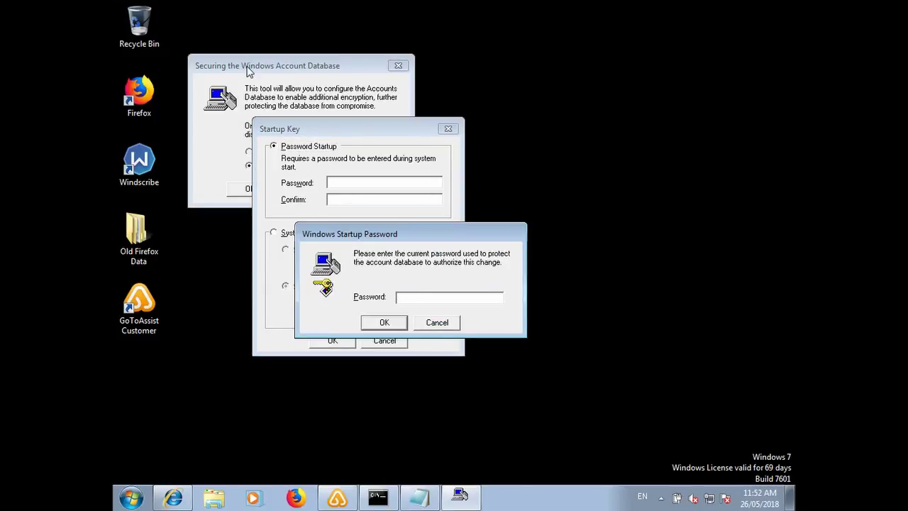
key(Return)
key(Escape)
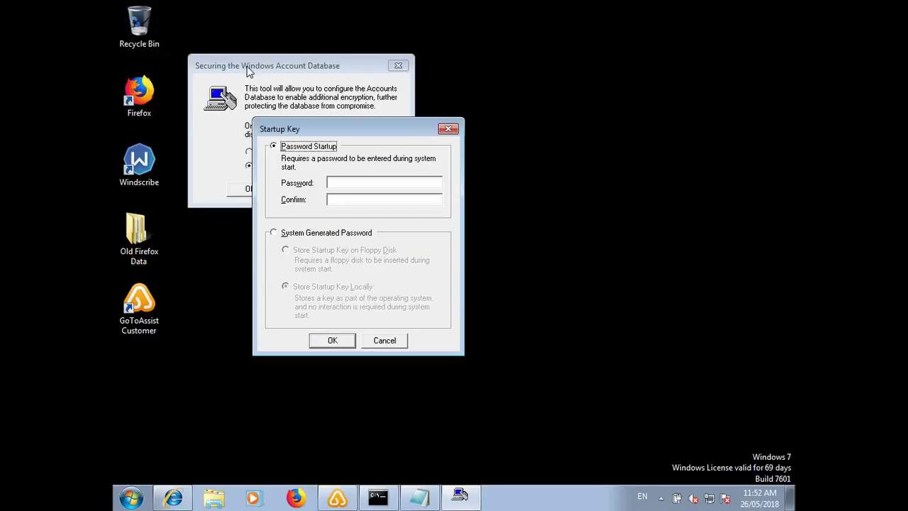